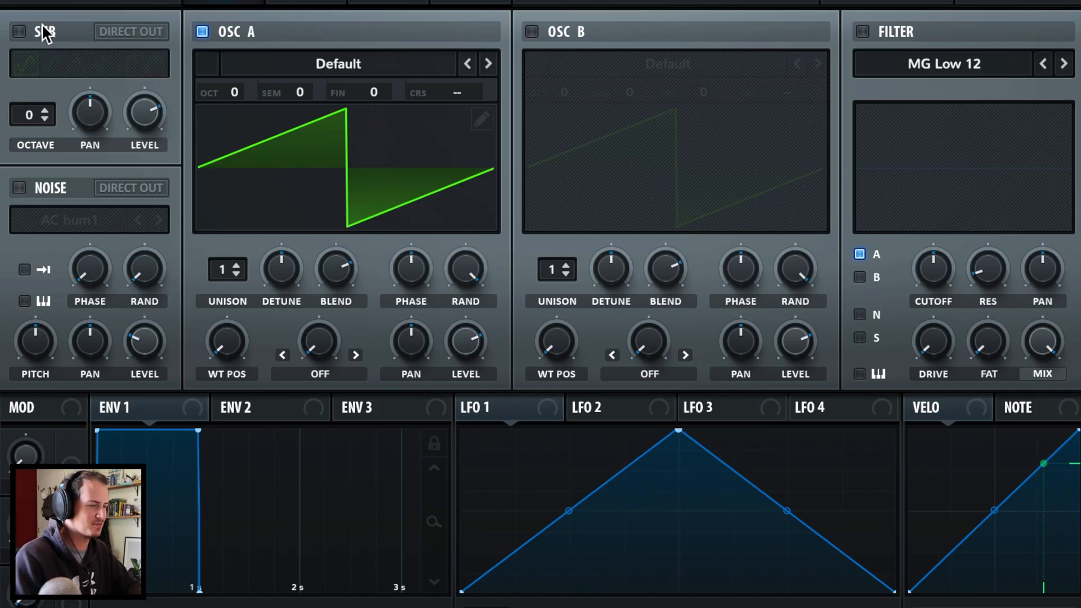
- Turn on the sub and load the MsAw wavetable into oscillator A, both at -2 octaves
left_click(44, 32)
left_click_drag(27, 115, 26, 140)
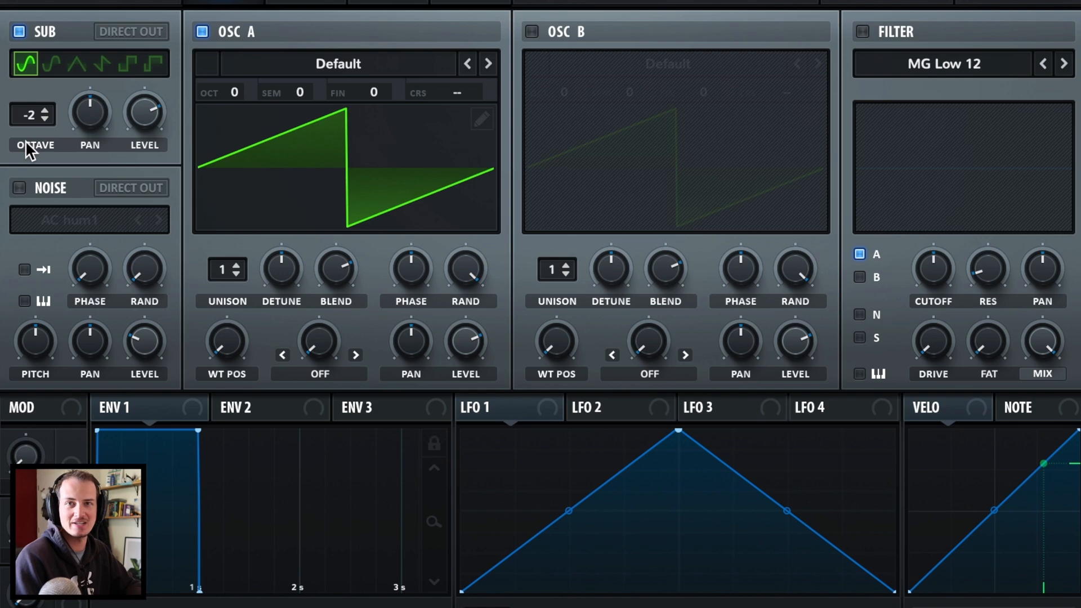
left_click(355, 58)
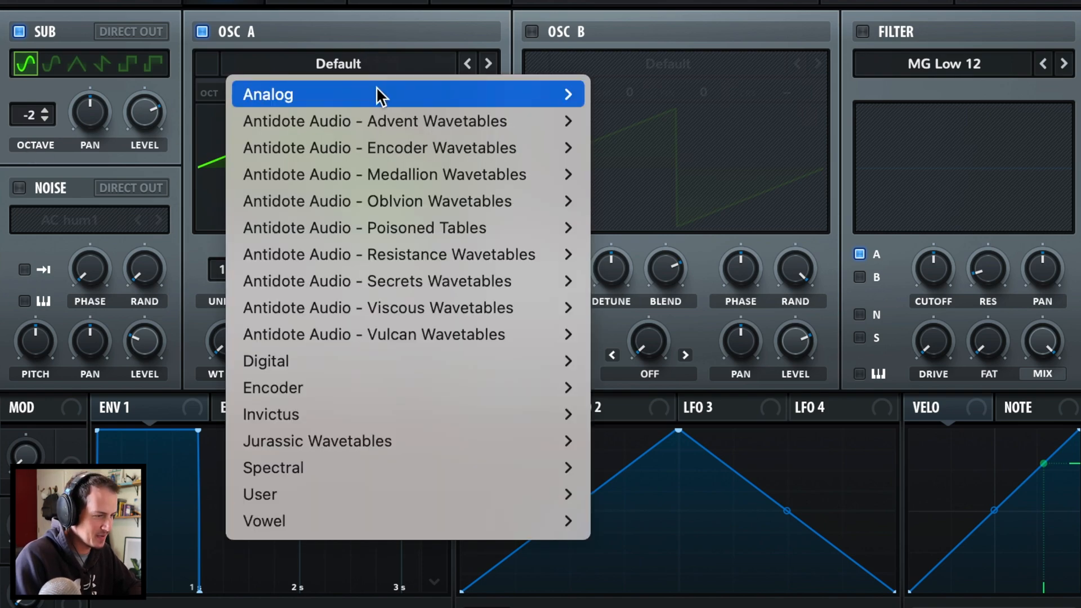
mouse_move(377, 93)
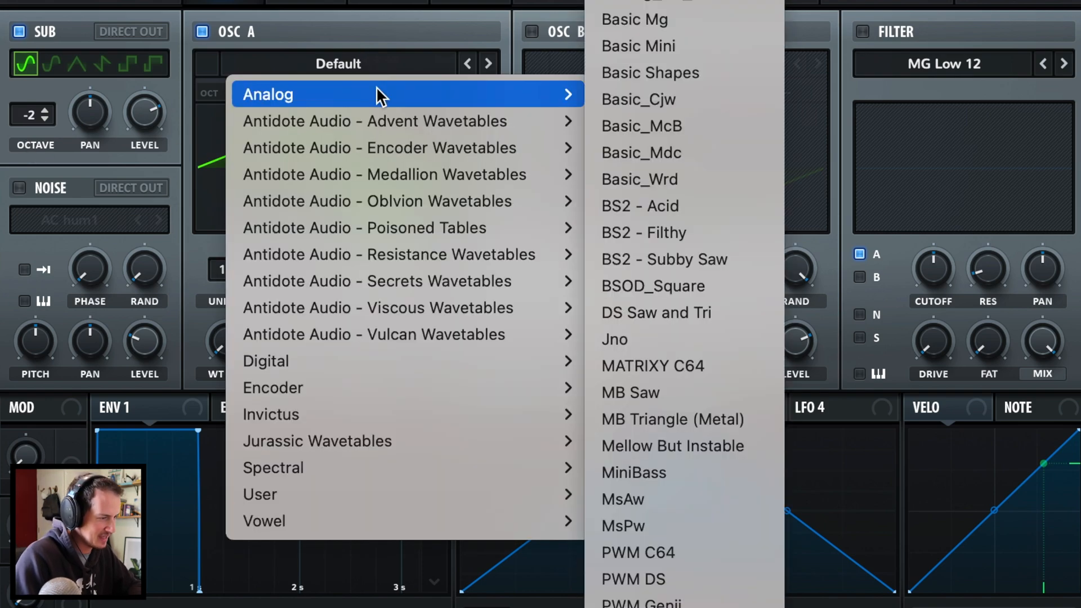
left_click(684, 491)
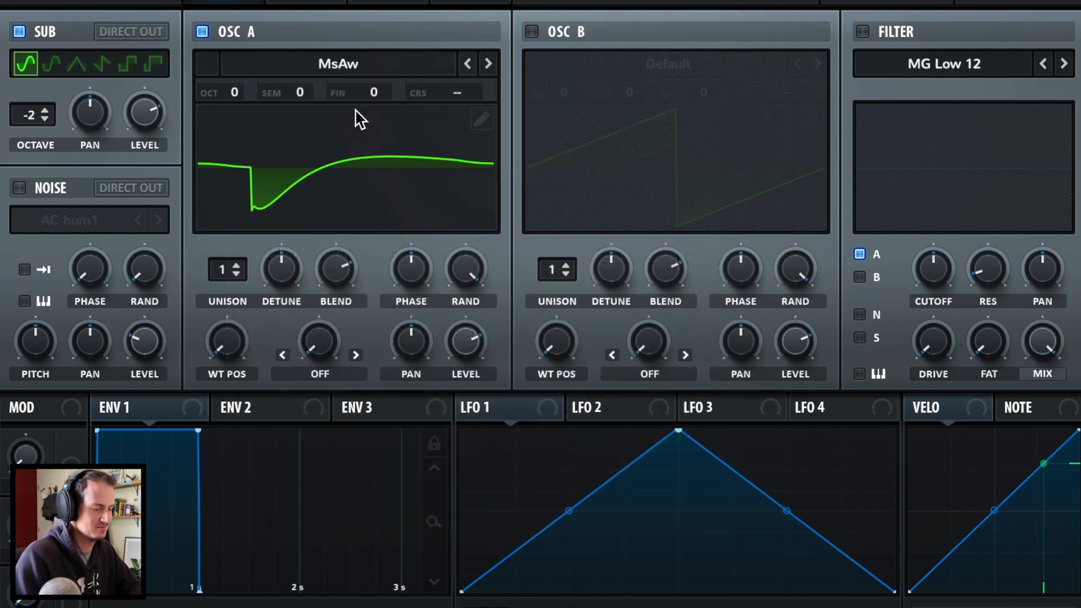
left_click_drag(233, 94, 229, 158)
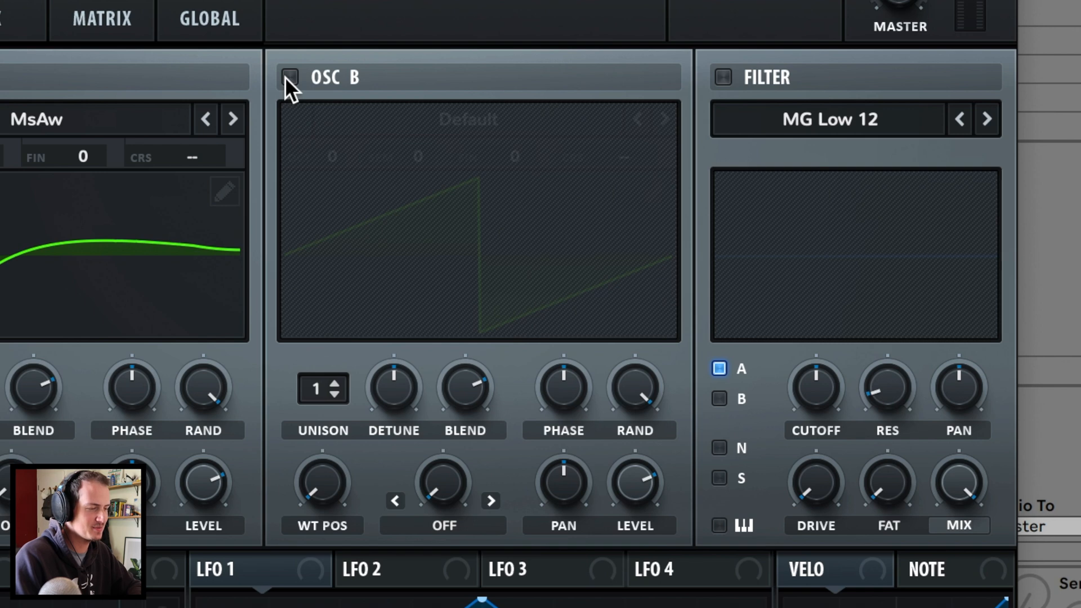
- Enable oscillator B and the filter for both oscillators, remove random phase, and set A's wavetable position to 82
left_click(289, 77)
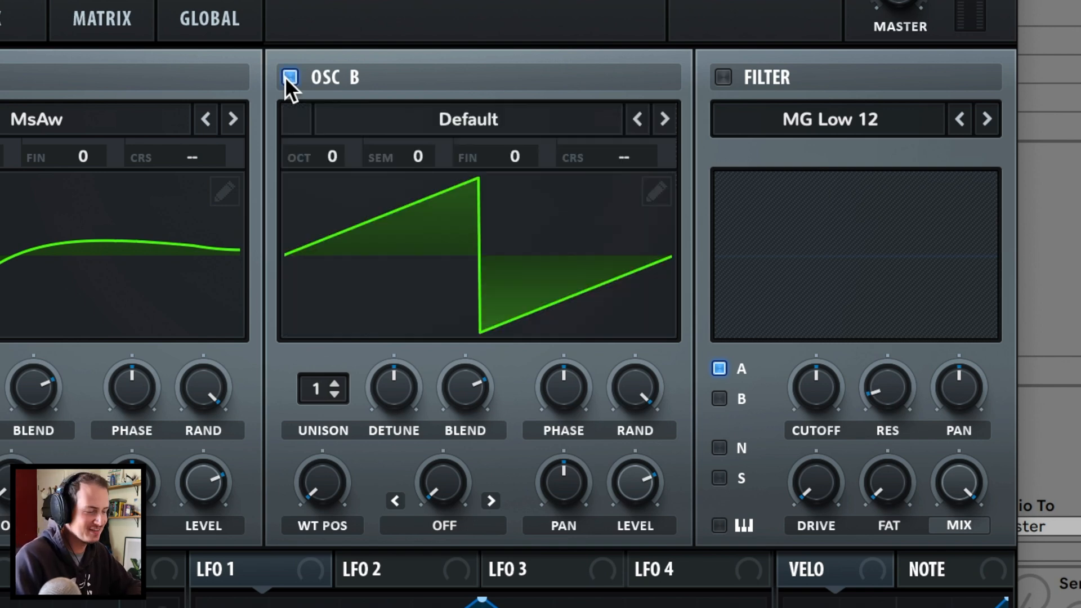
left_click(719, 68)
left_click(732, 400)
left_click_drag(202, 398, 203, 428)
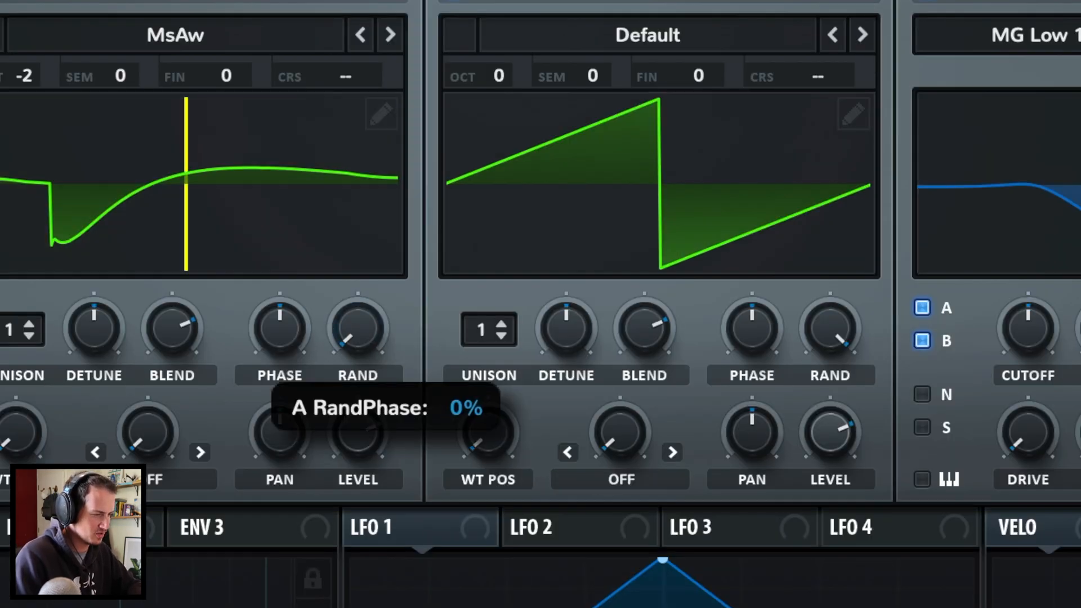
left_click_drag(830, 334, 830, 405)
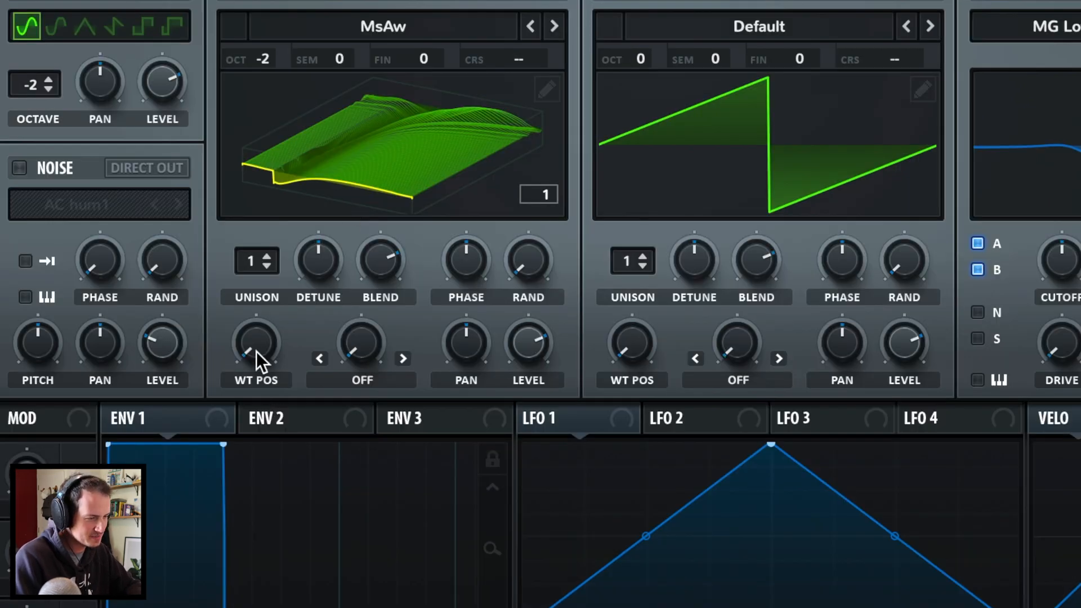
left_click_drag(257, 360, 300, 206)
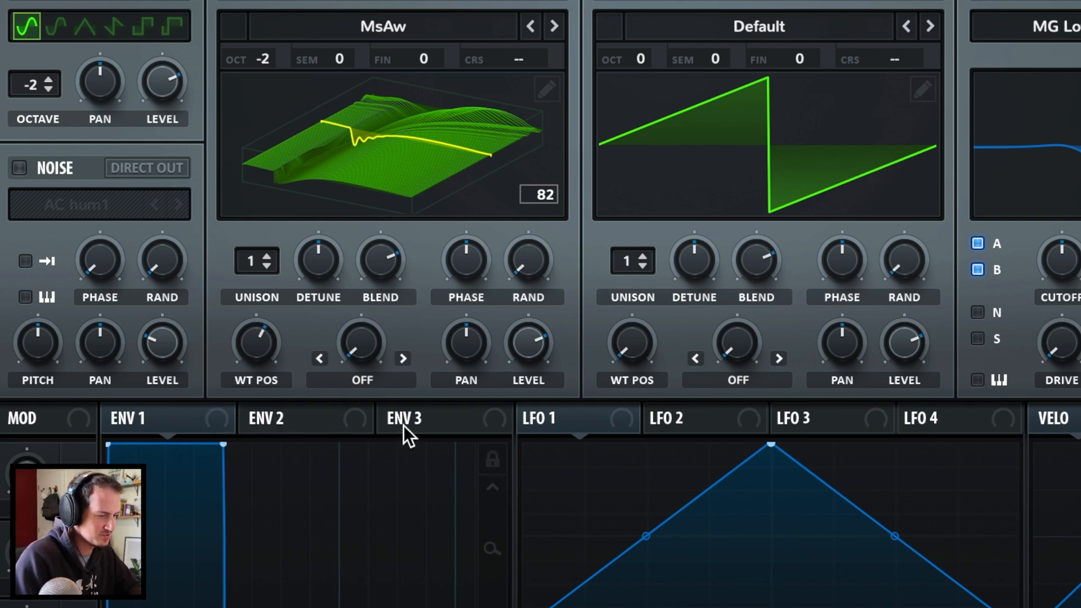
- Set oscillator A's warp mode to Bend - at about -33%
left_click(401, 380)
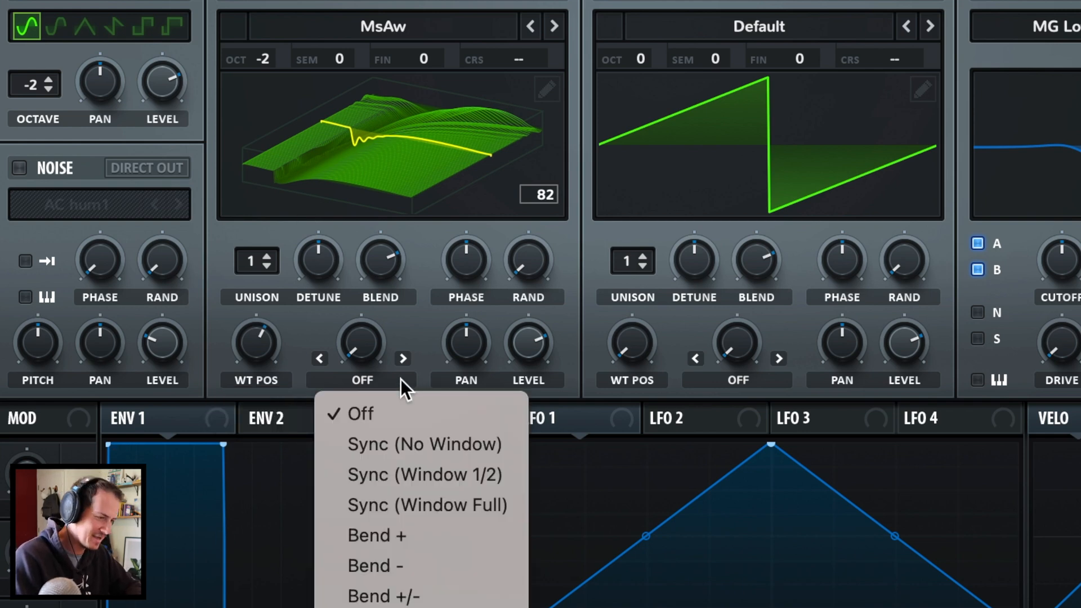
left_click(469, 559)
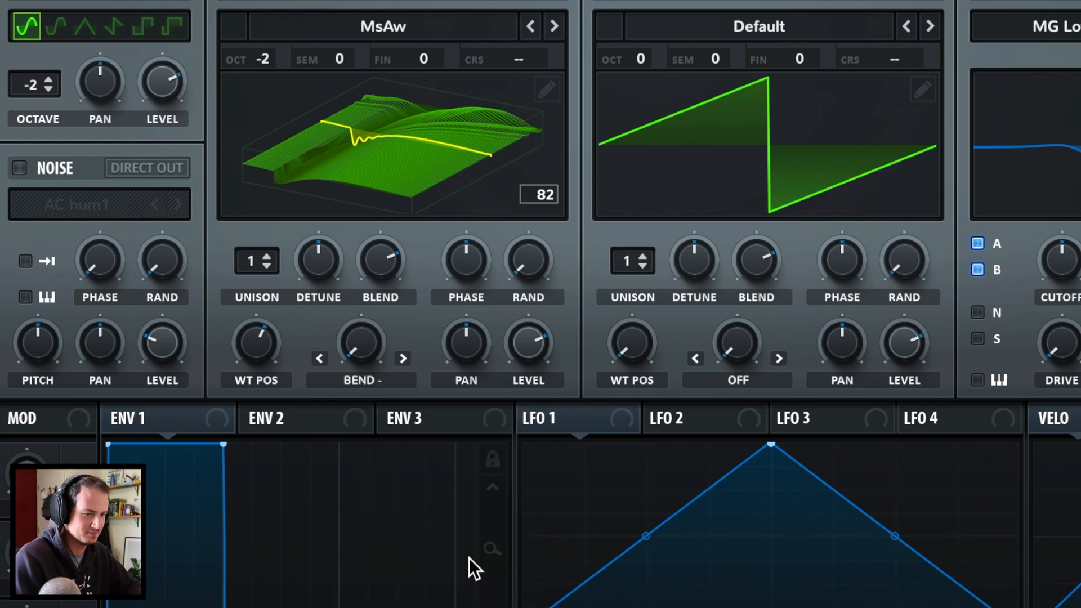
left_click_drag(364, 338, 381, 258)
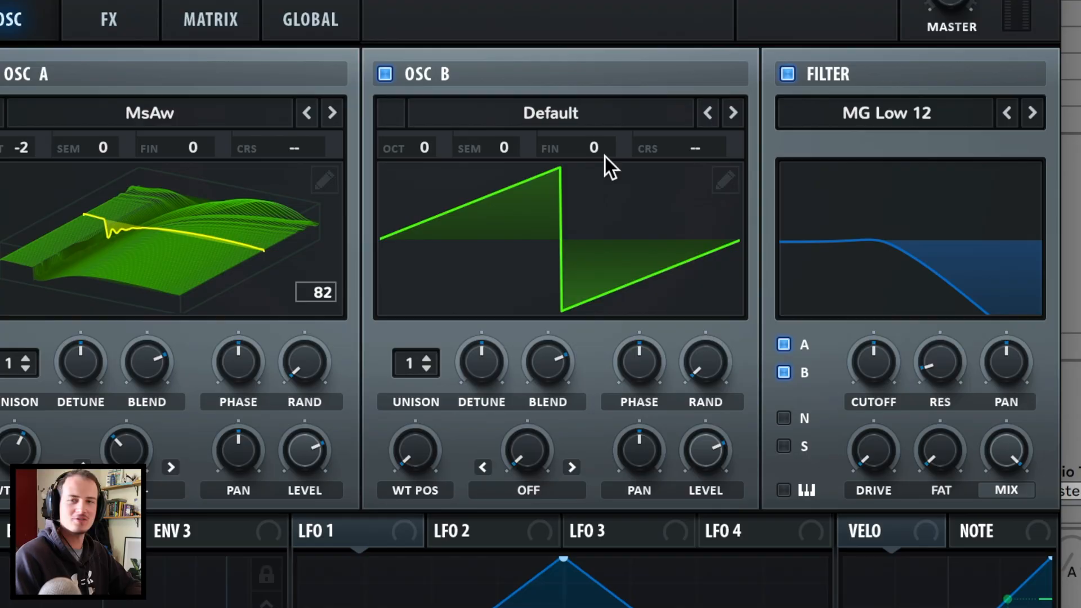
- Set oscillator B's warp mode to Sync Window and raise its amount to about 5%
left_click(520, 488)
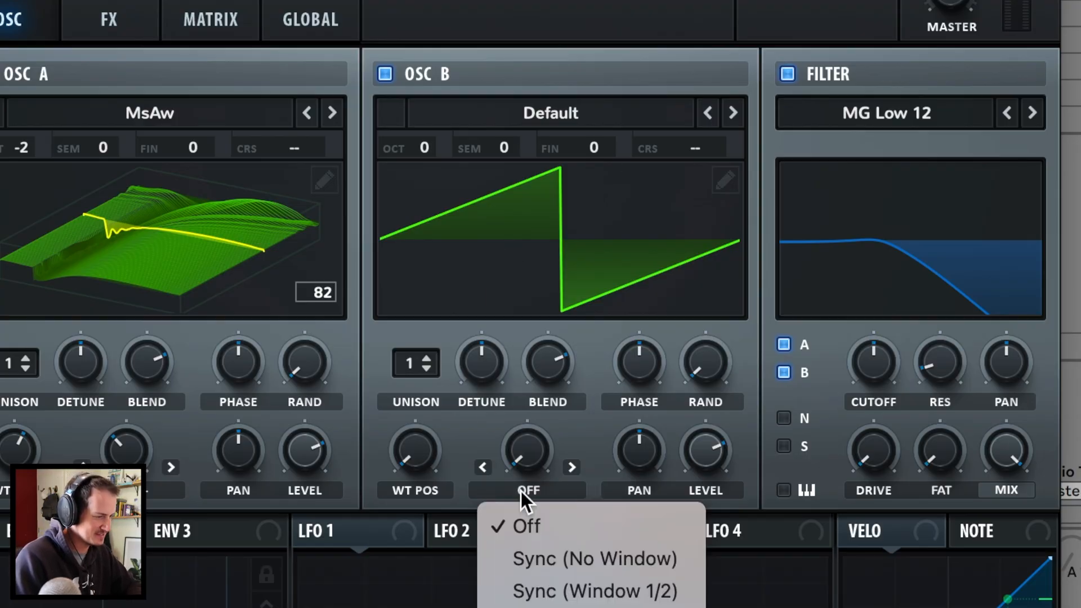
left_click(591, 606)
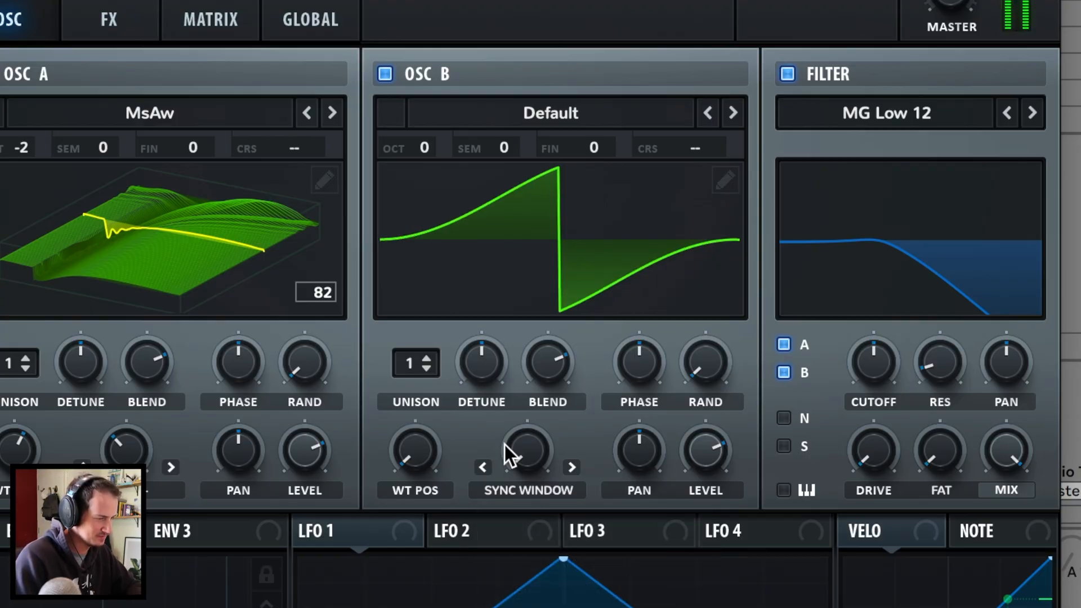
left_click_drag(542, 458, 569, 361)
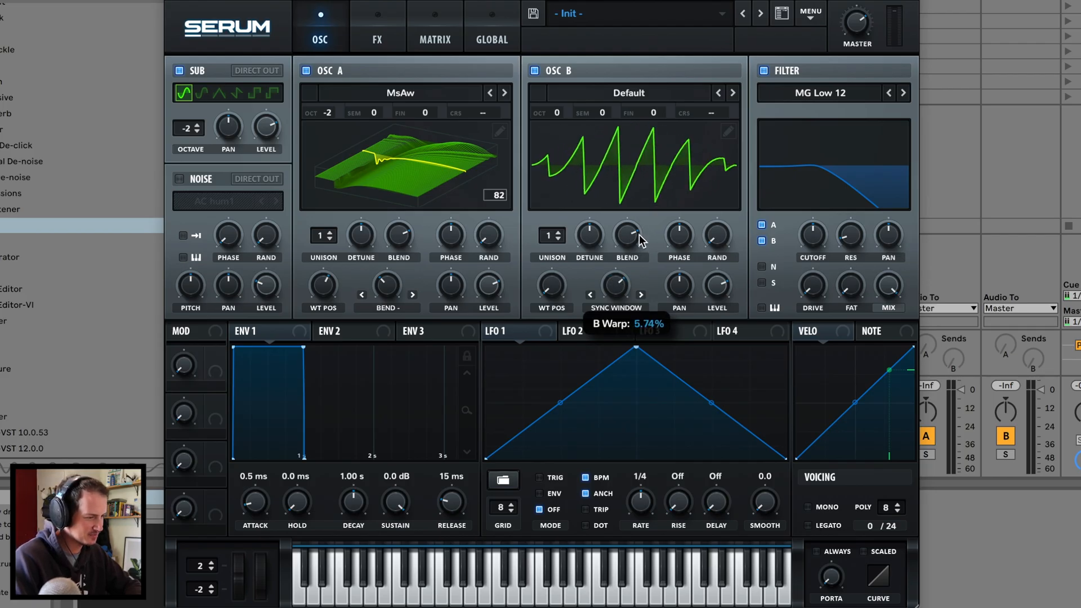
- Push B's sync warp further, reshape LFO 1 into a sharp rise with curved decay, and assign it to cutoff
mouse_move(640, 234)
left_mouse_down()
mouse_move(632, 248)
mouse_move(634, 238)
left_mouse_up()
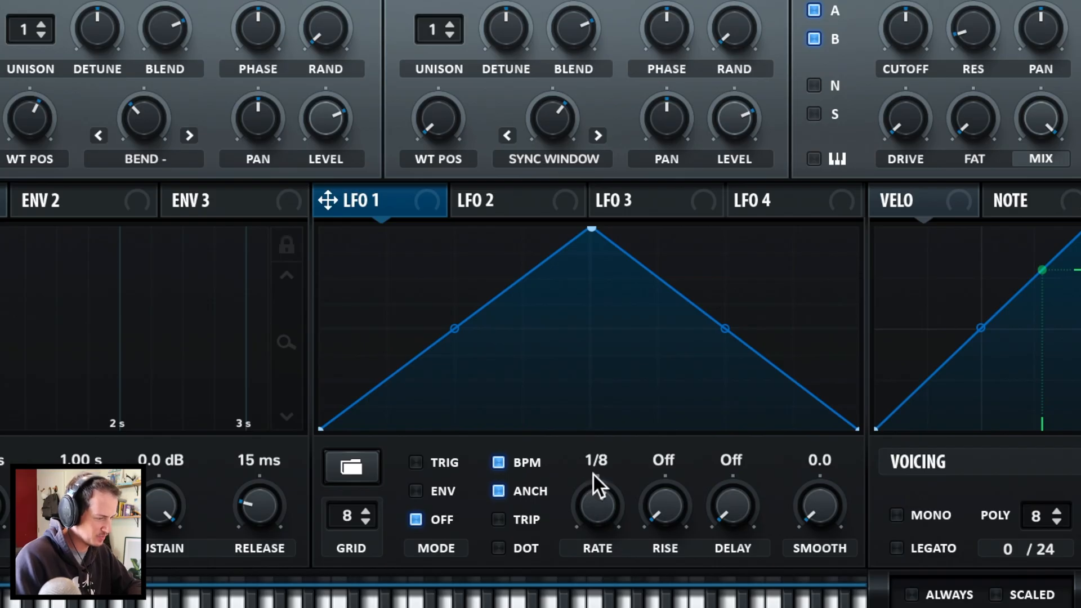
left_click_drag(591, 229, 352, 229)
left_click_drag(335, 328, 335, 343)
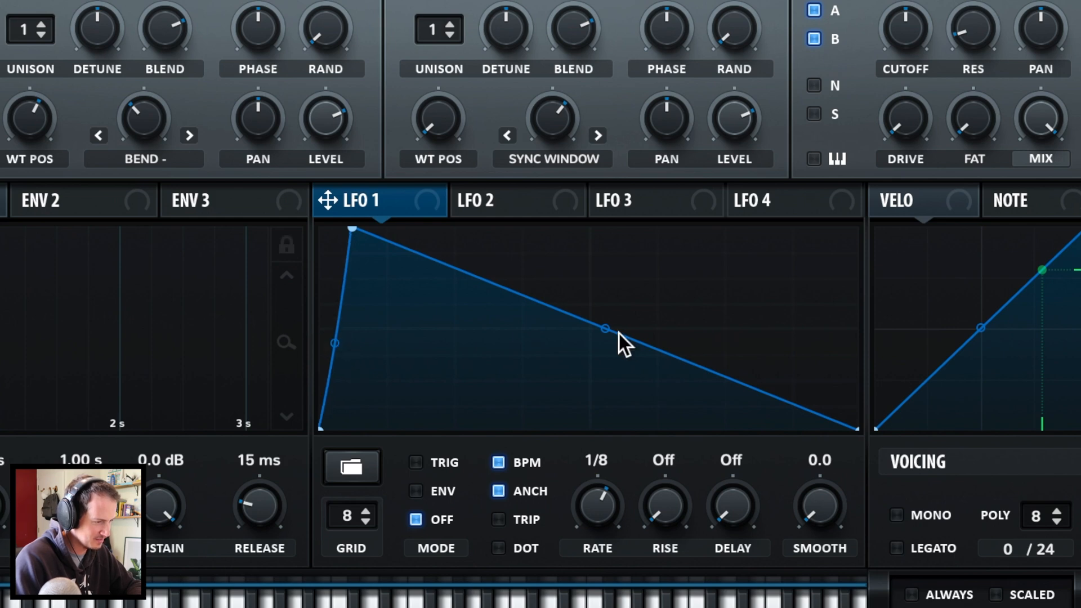
left_click_drag(608, 331, 618, 357)
left_click_drag(327, 200, 884, 40)
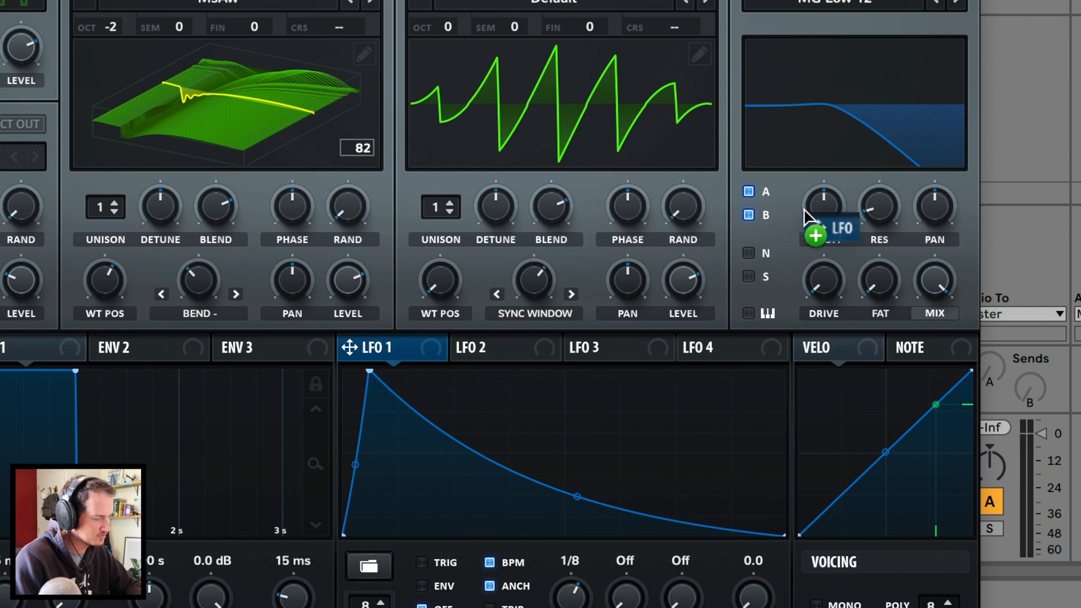
left_click_drag(805, 214, 820, 205)
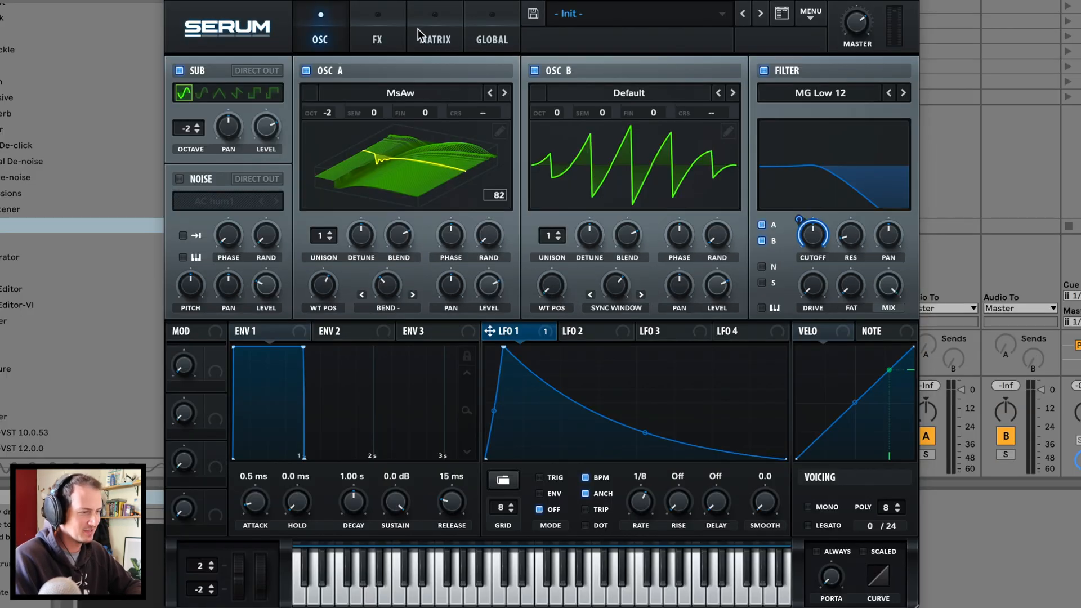
- Lower the filter cutoff to 28 Hz and cut LFO 1's cutoff modulation depth to about 42
left_click(418, 28)
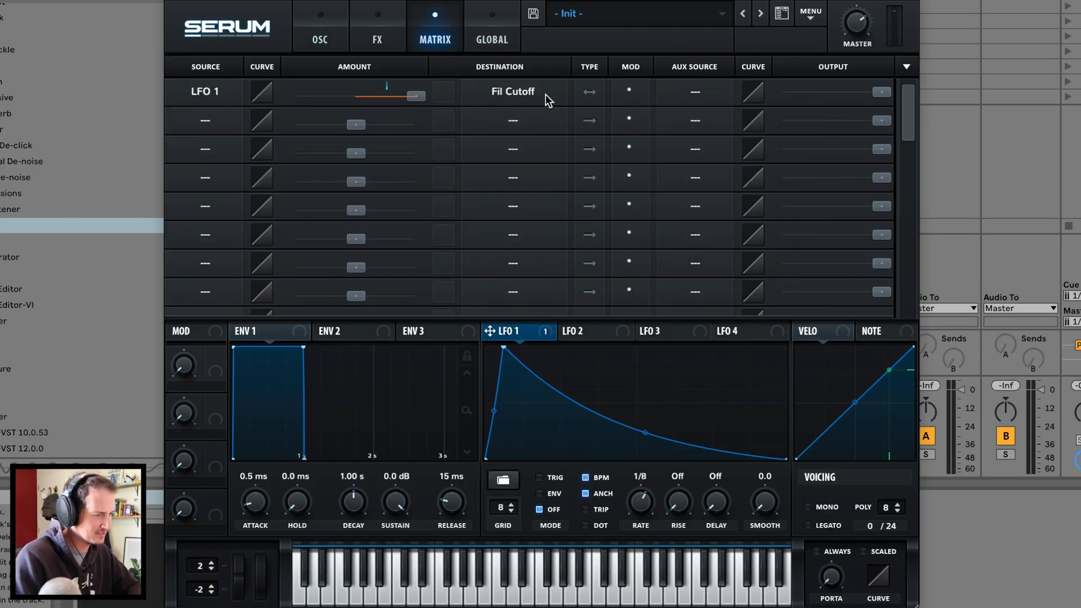
left_click(330, 29)
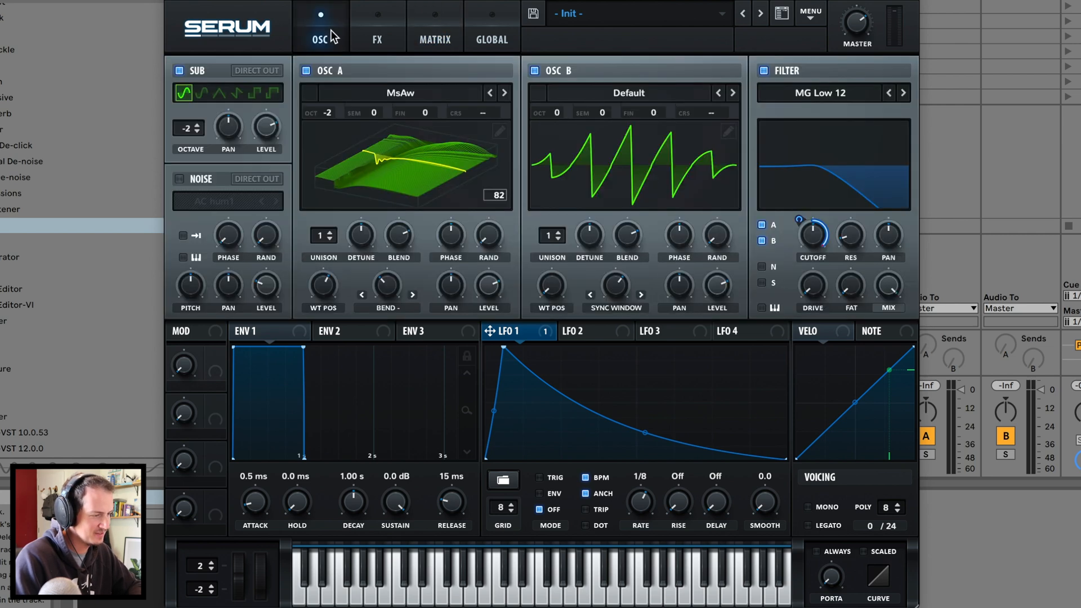
left_click(758, 239)
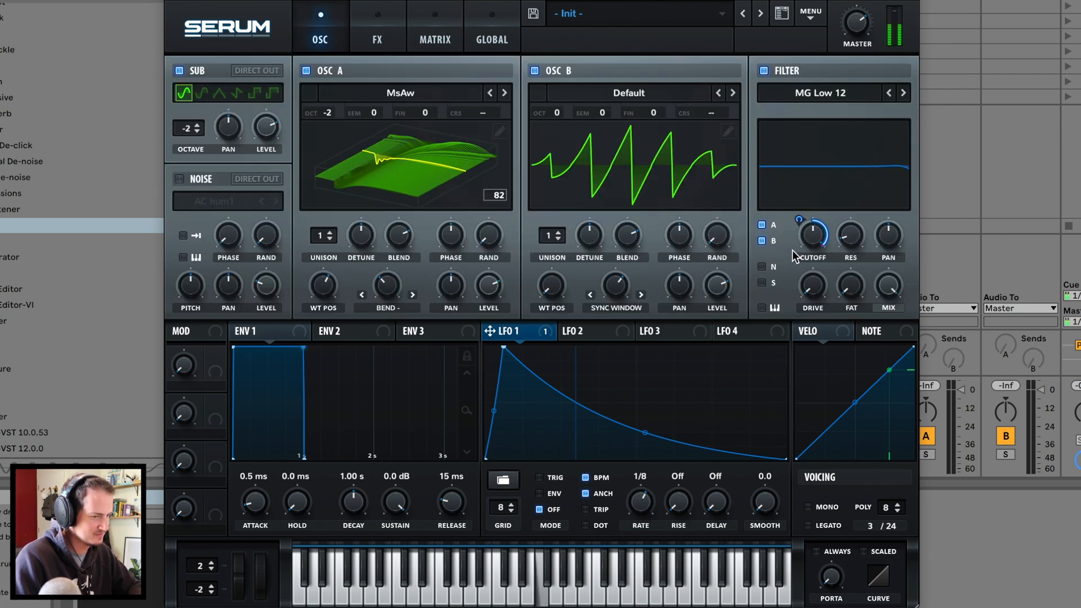
left_click_drag(815, 239, 801, 287)
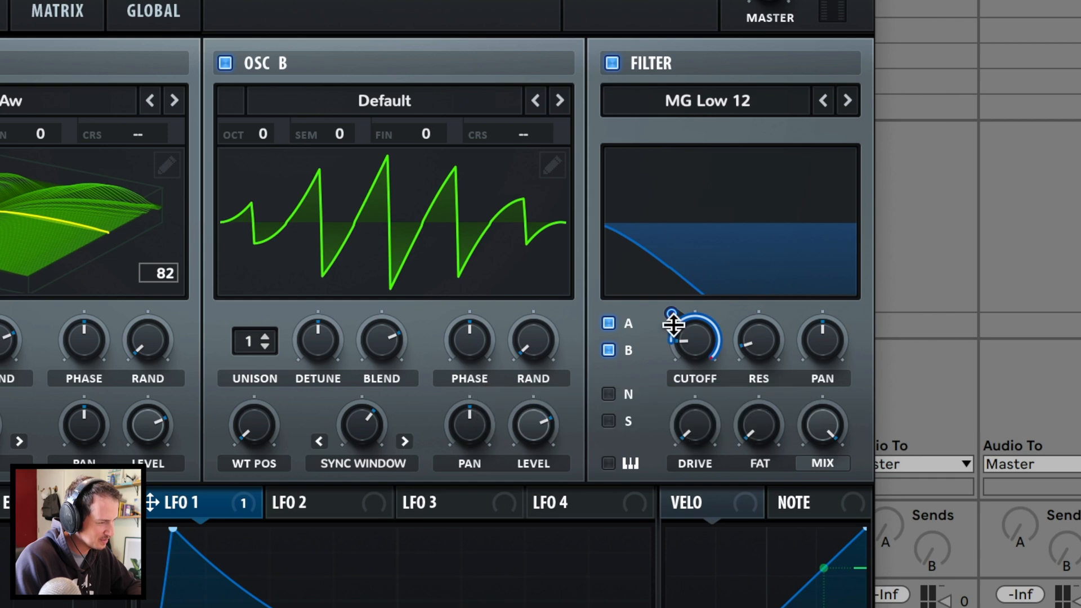
left_click_drag(678, 316, 670, 400)
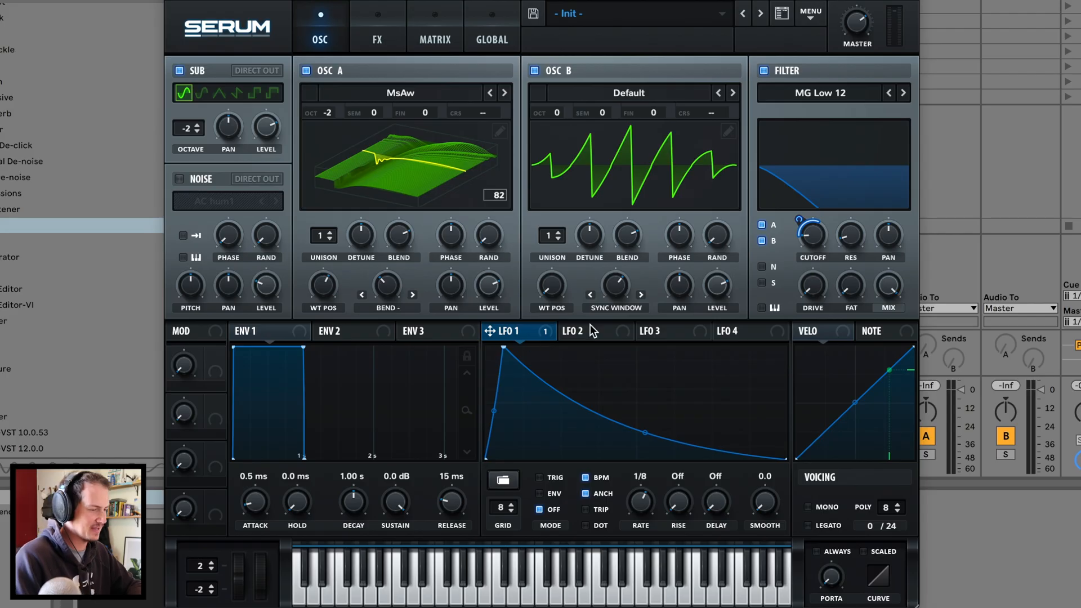
left_click(319, 500)
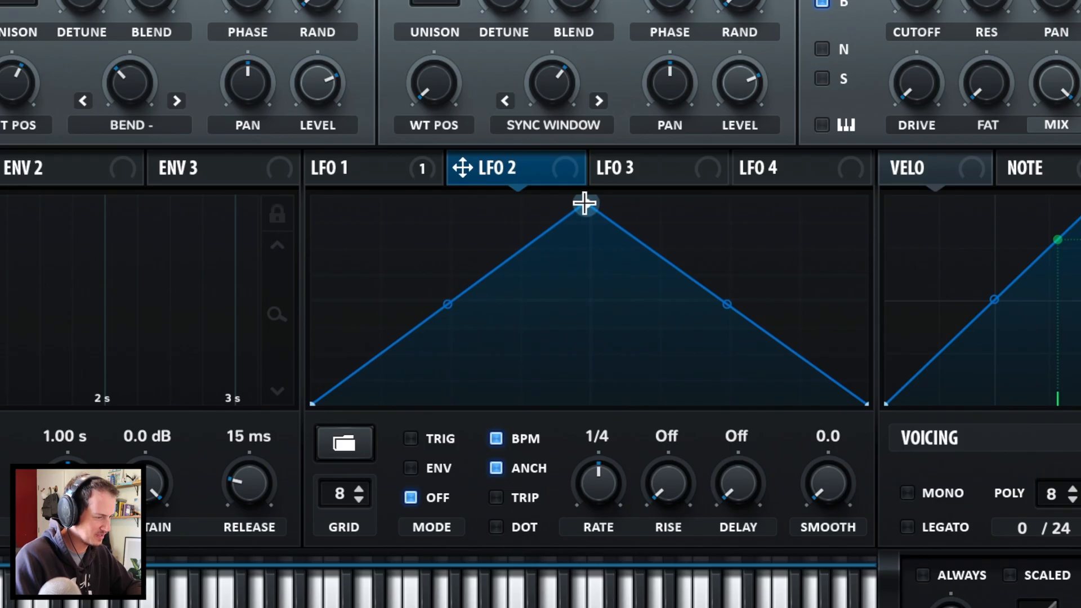
- Shape LFO 2 into a rising ramp at a 4-bar rate
left_click_drag(635, 349, 784, 347)
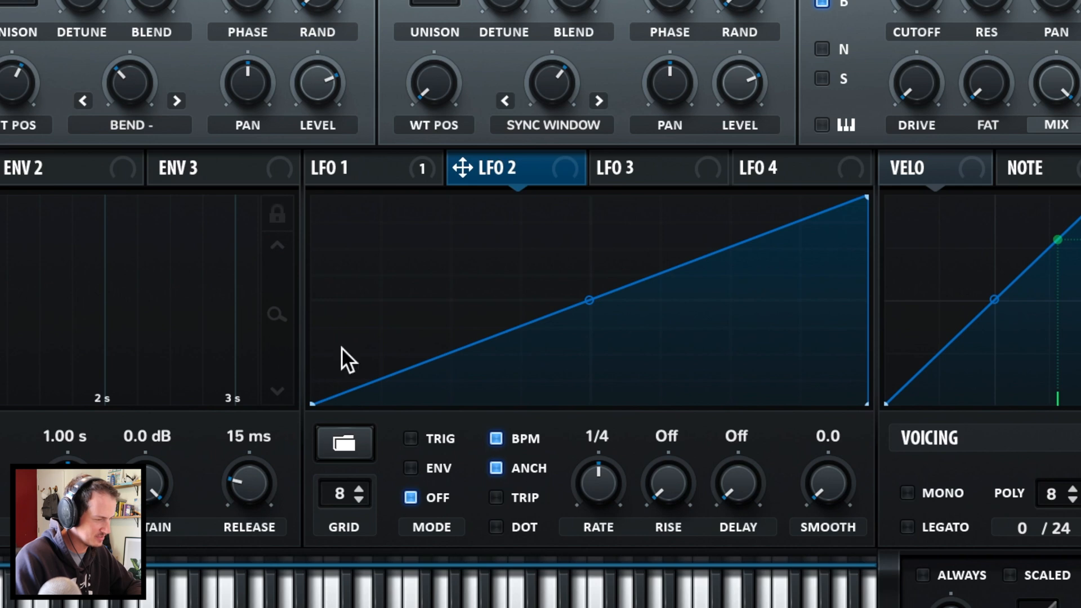
left_click_drag(593, 518, 586, 542)
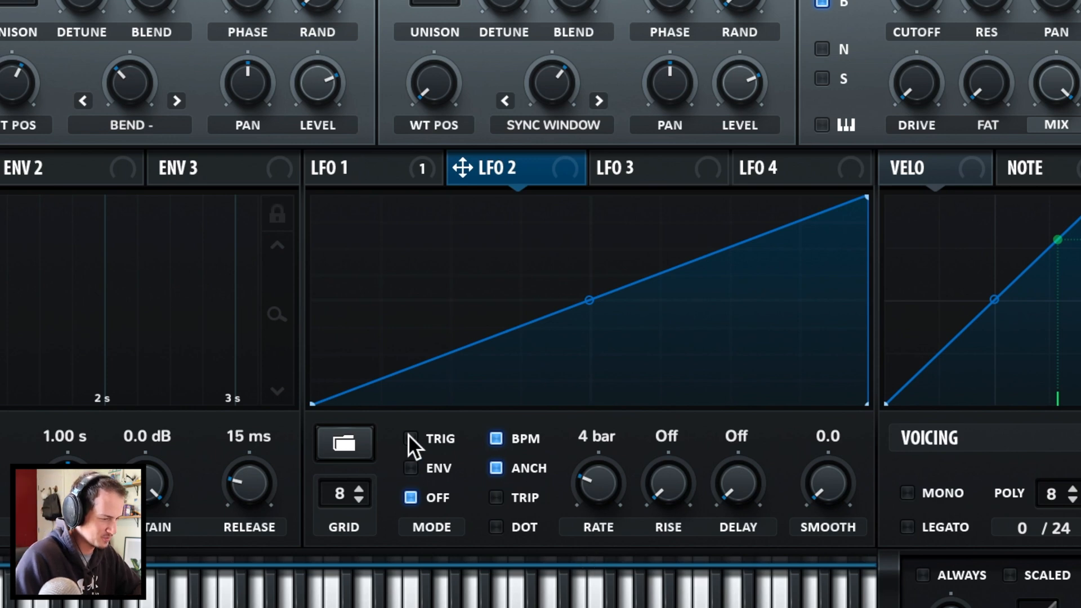
left_click(369, 173)
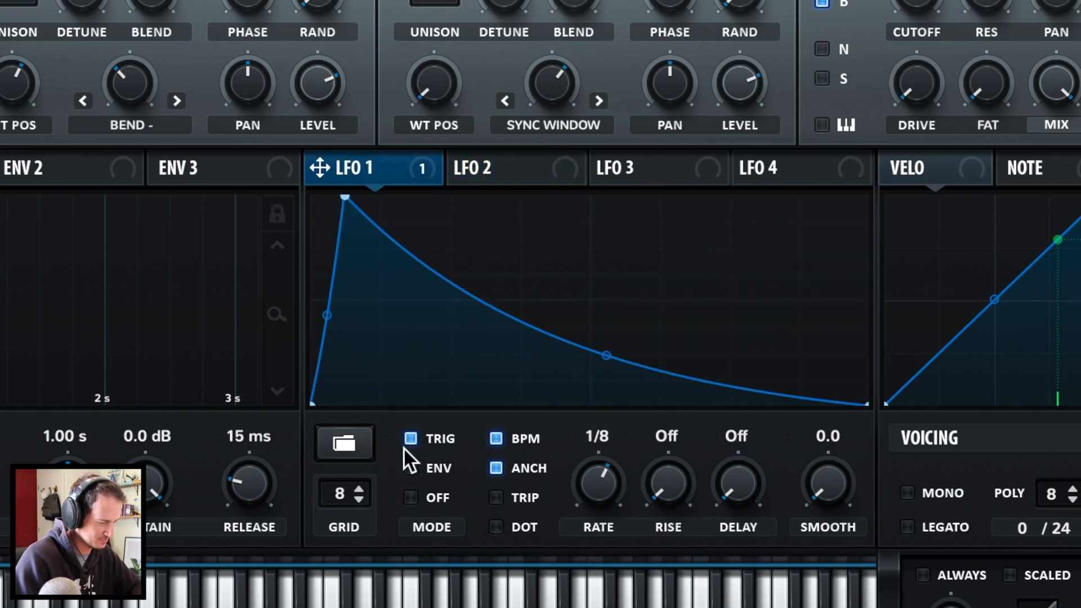
left_click(483, 166)
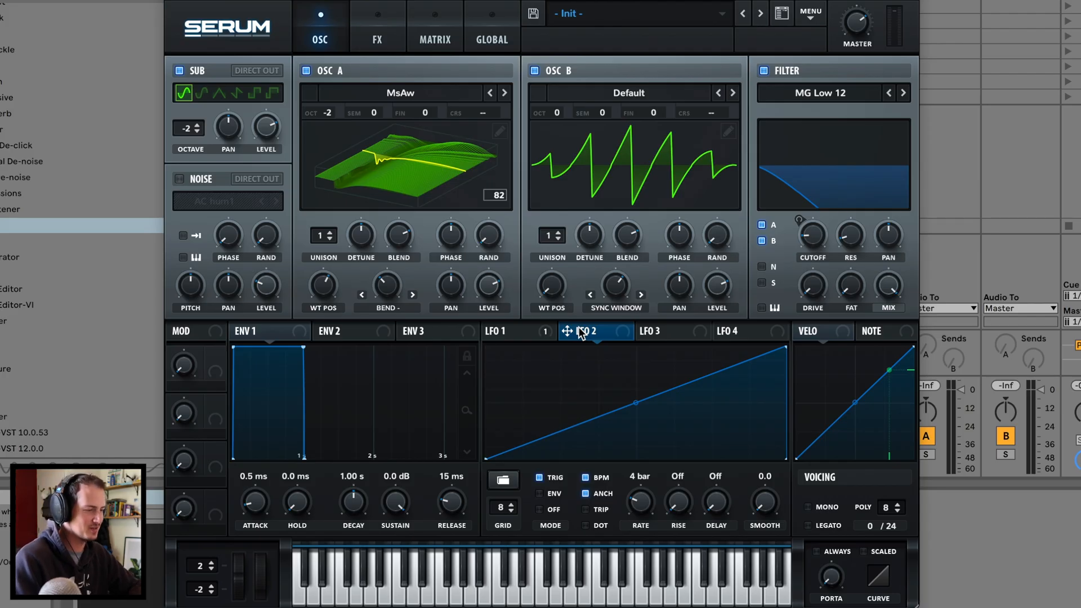
- Route LFO 2 to oscillator B's Sync Window warp, add a second unison voice, and warp B slightly
left_click_drag(581, 334, 813, 236)
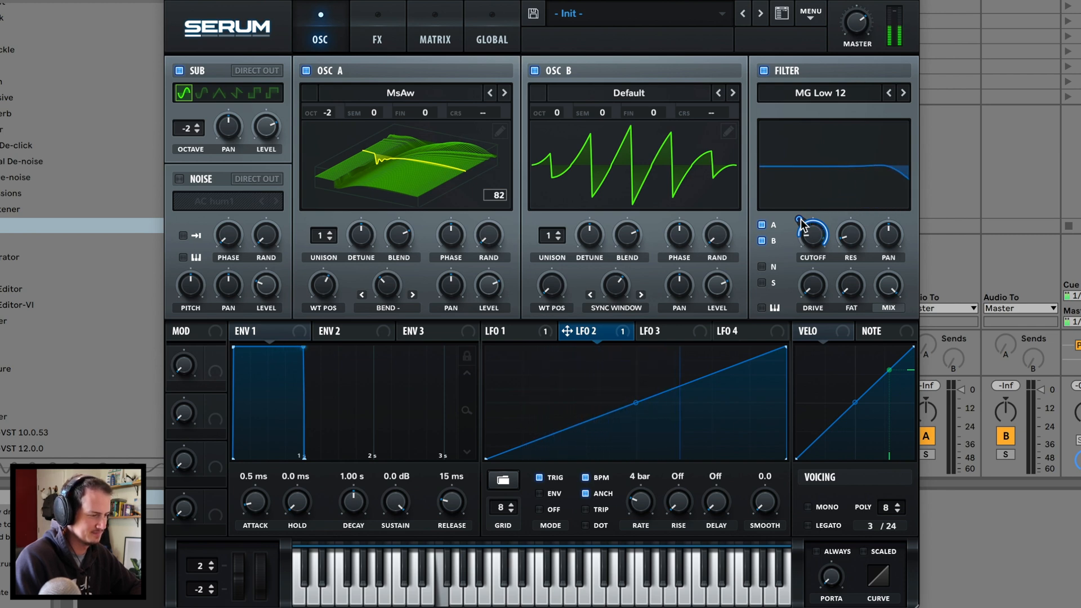
left_click(560, 232)
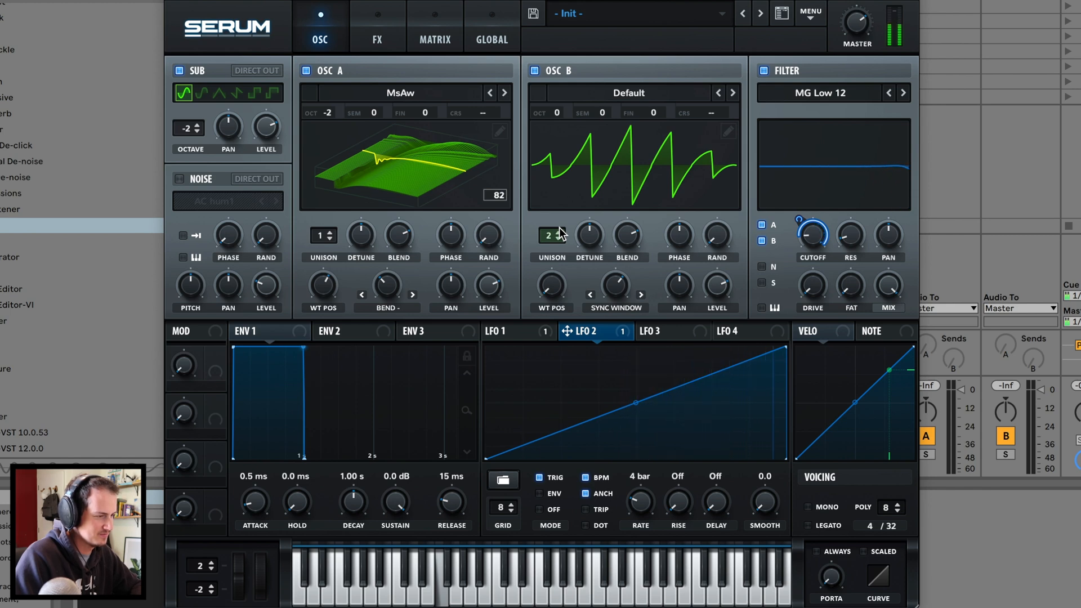
mouse_move(615, 293)
left_mouse_down()
mouse_move(598, 309)
mouse_move(614, 288)
left_mouse_up()
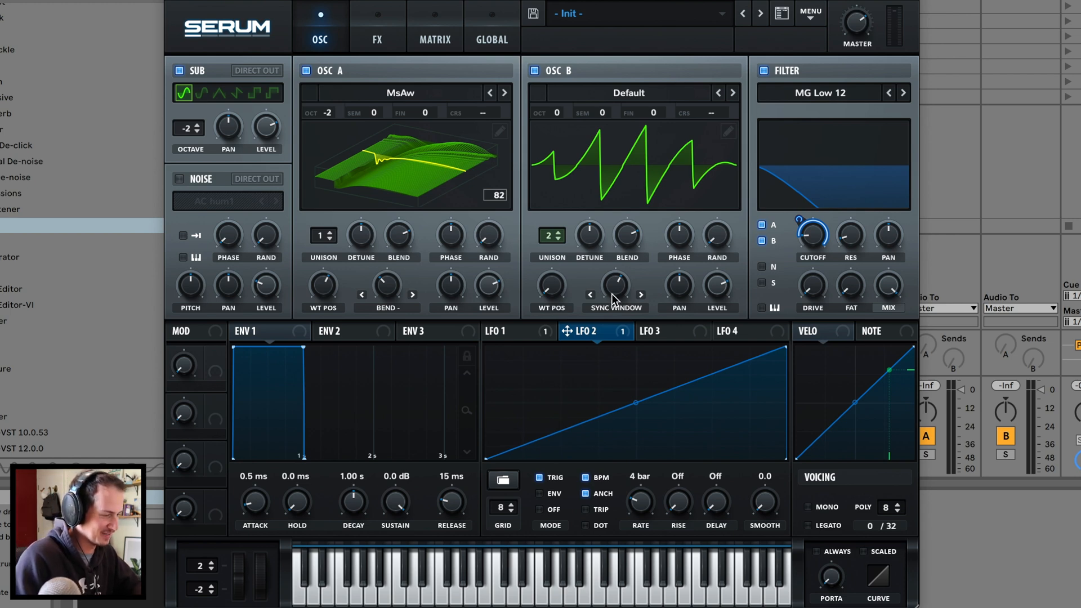
- Enable Tube distortion with more drive and a chorus with its mix lowered to 30%
left_click(382, 39)
left_click(185, 100)
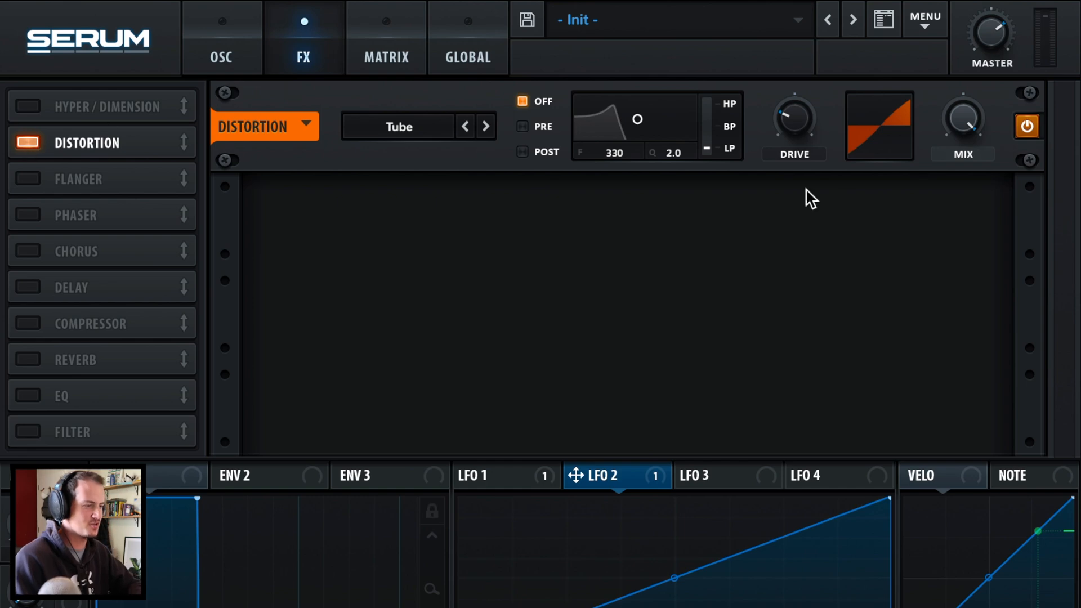
left_click_drag(776, 136, 840, 43)
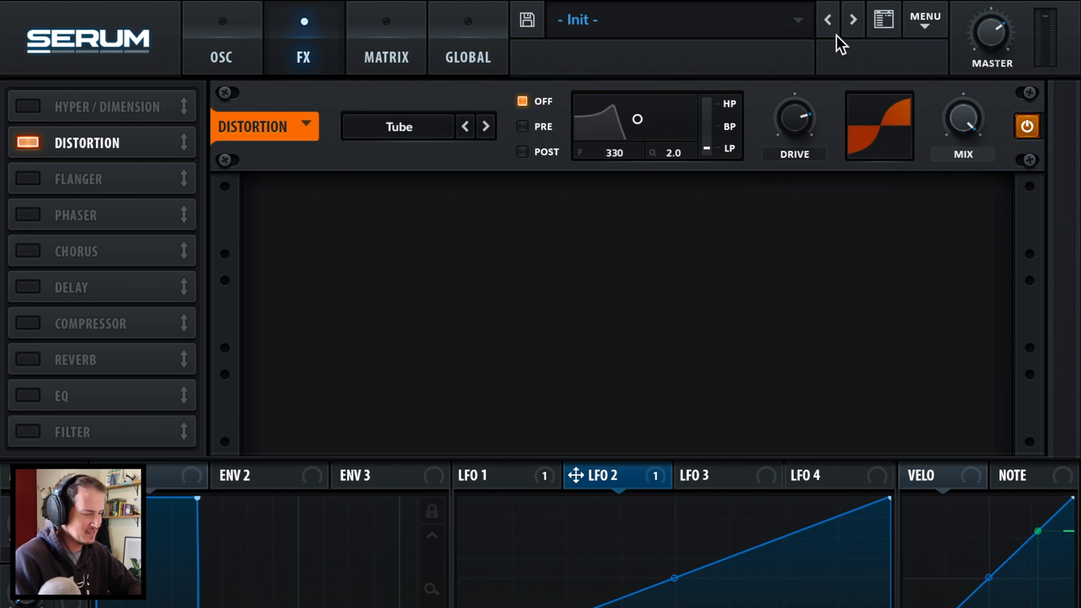
left_click(31, 253)
left_click_drag(965, 216, 947, 258)
- Enable a multiband compressor with its gain boosted to about 11.3 dB
left_click(35, 324)
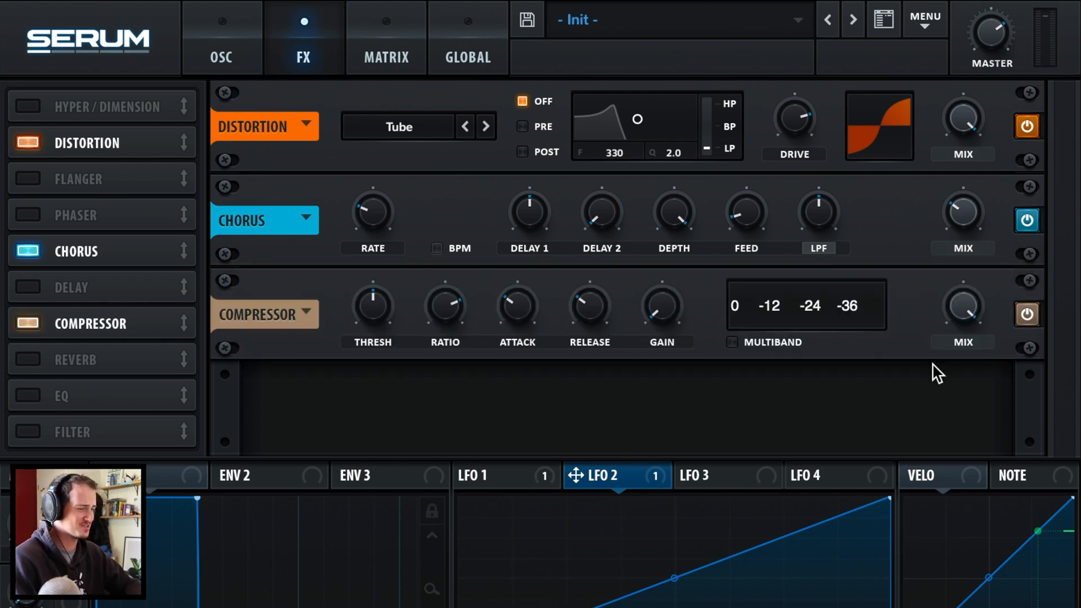
left_click(769, 343)
left_click_drag(656, 313, 659, 240)
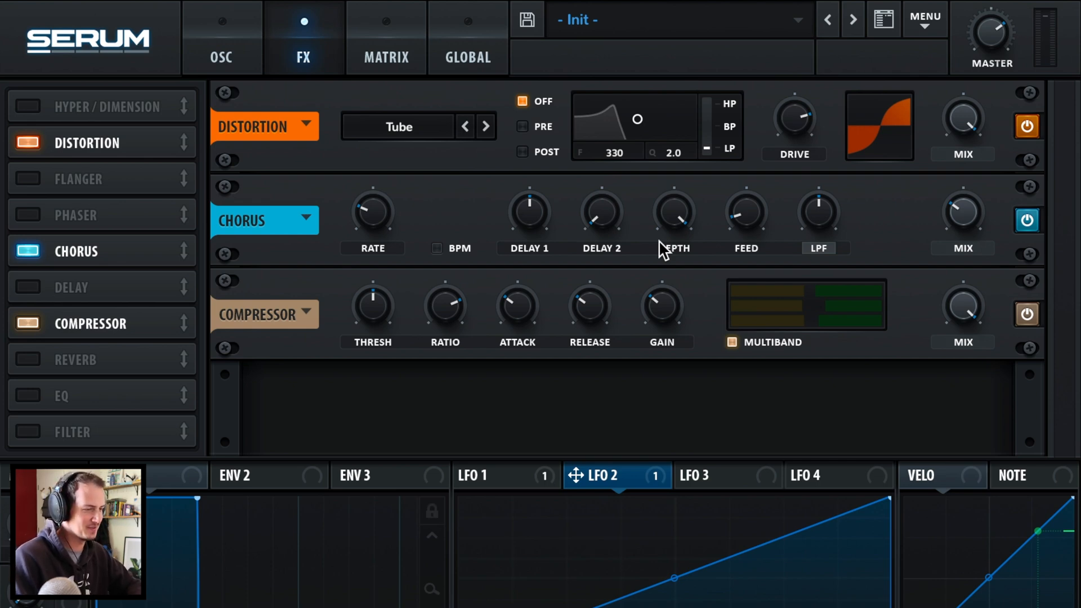
- Set the FX filter type to Phs 12+, mix around 38-47%, and retune its cutoff to 235 Hz
left_click(460, 280)
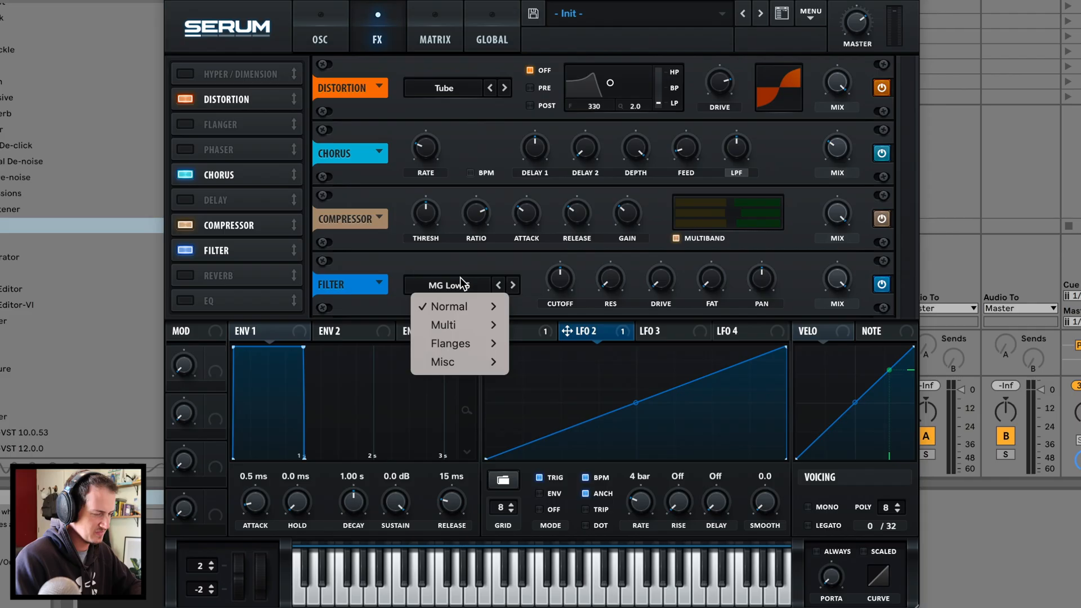
mouse_move(458, 339)
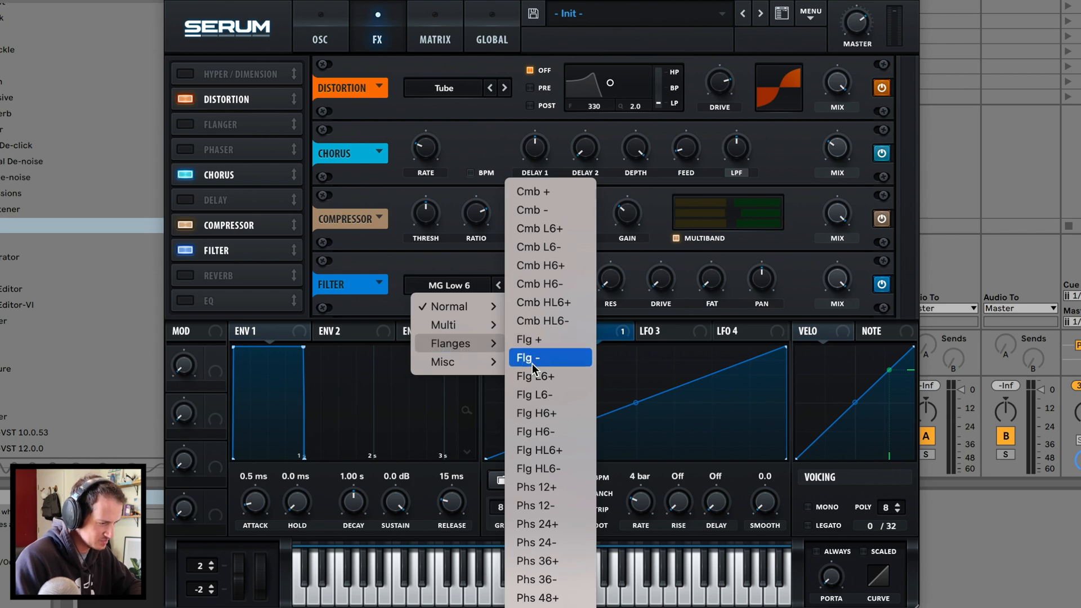
left_click(538, 487)
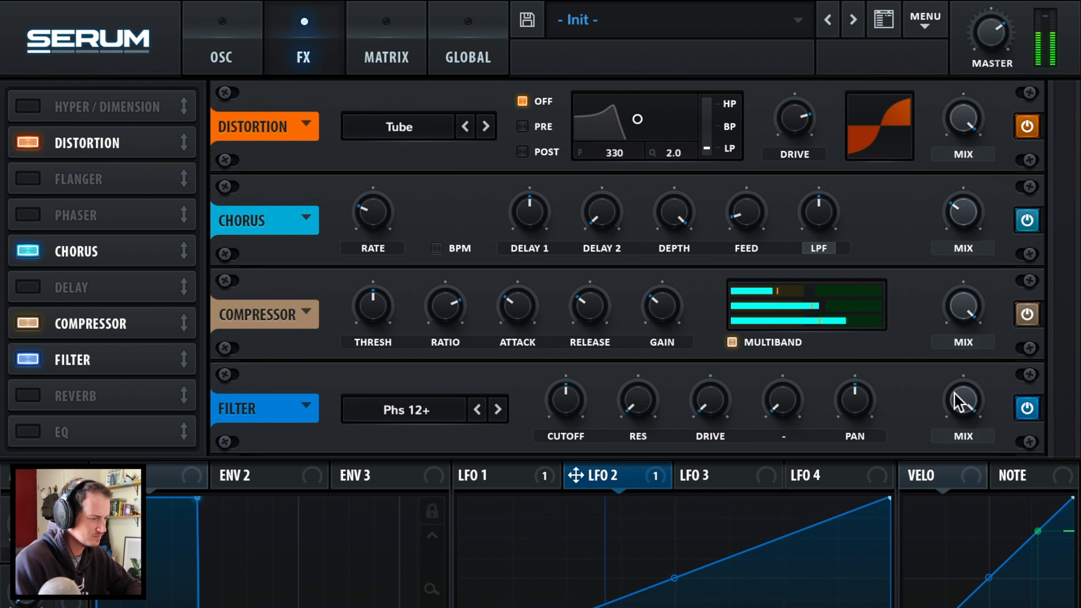
mouse_move(952, 404)
left_click_drag(951, 404, 923, 516)
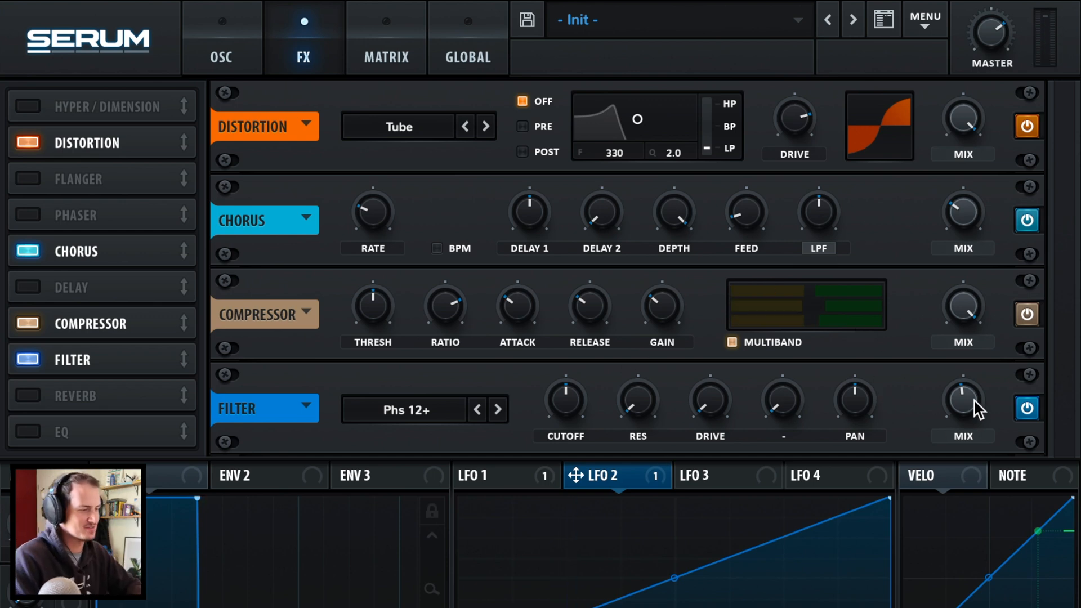
mouse_move(564, 396)
left_mouse_down()
mouse_move(536, 476)
mouse_move(544, 397)
mouse_move(596, 317)
mouse_move(541, 438)
mouse_move(573, 365)
mouse_move(550, 403)
left_mouse_up()
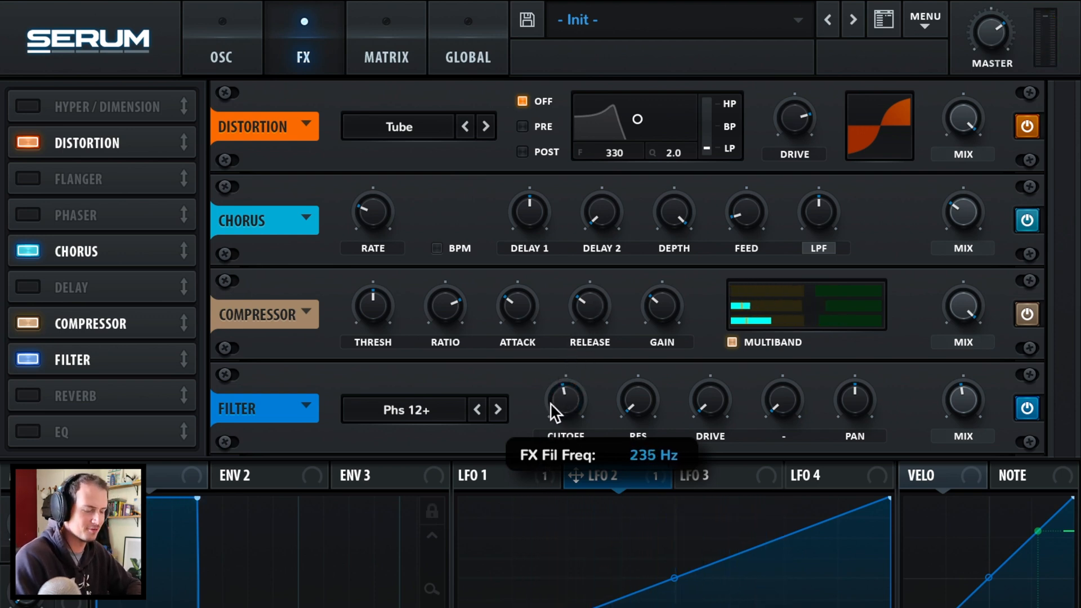
- Turn on the hall reverb with size reduced to 26%, then return to the oscillator page
left_click(31, 398)
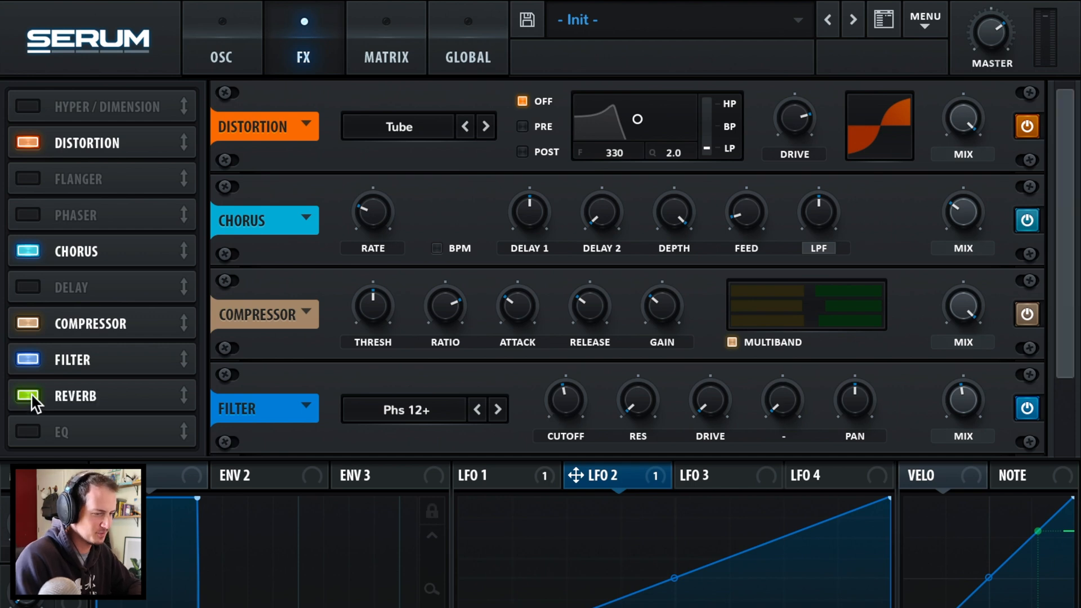
left_click_drag(444, 421, 440, 431)
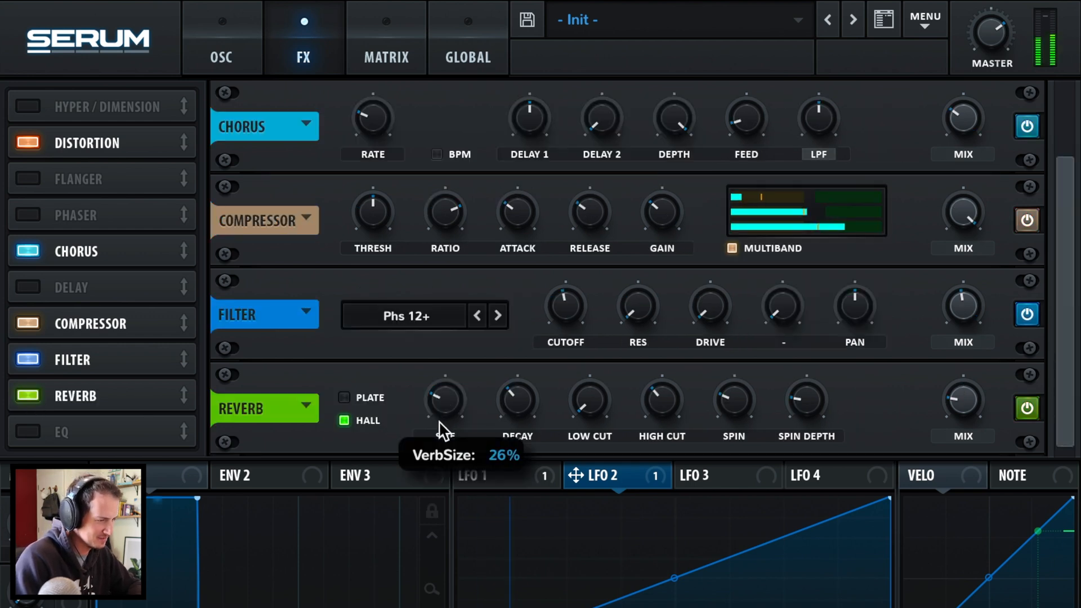
mouse_move(513, 401)
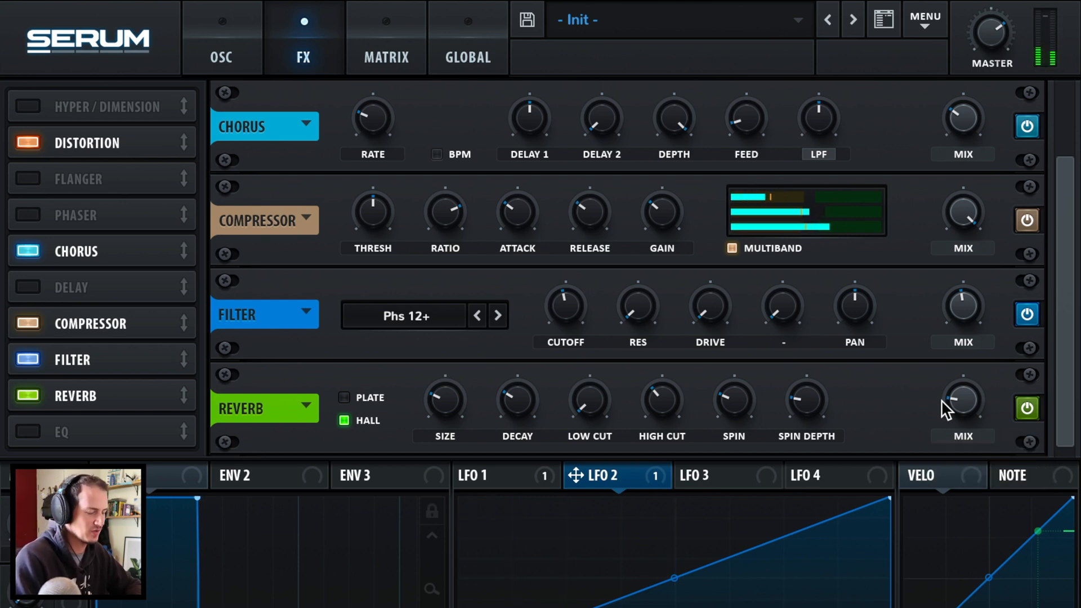
left_click(245, 66)
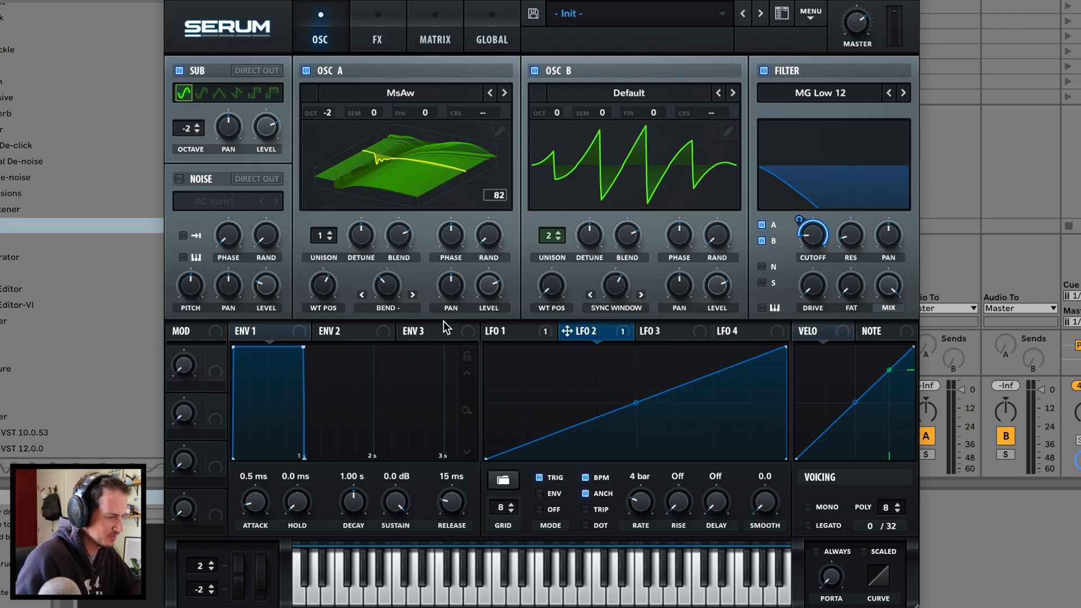
- Lower oscillator B's warp, level and octave, then set LFO 1's cutoff modulation depth to 42
mouse_move(610, 289)
left_mouse_down()
mouse_move(598, 311)
mouse_move(609, 285)
mouse_move(619, 288)
left_mouse_up()
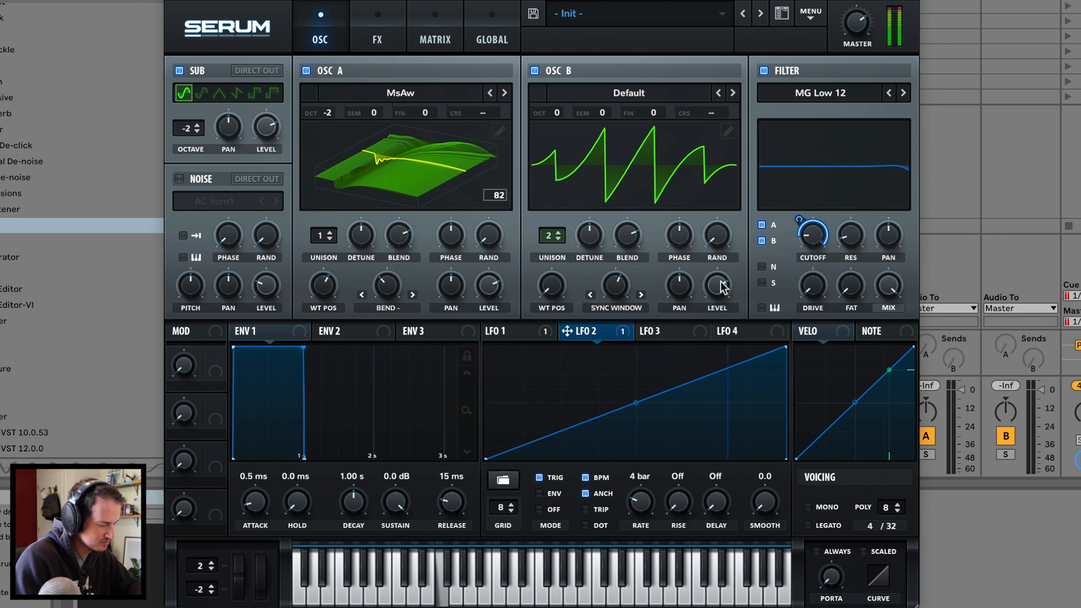
left_click_drag(723, 286, 708, 328)
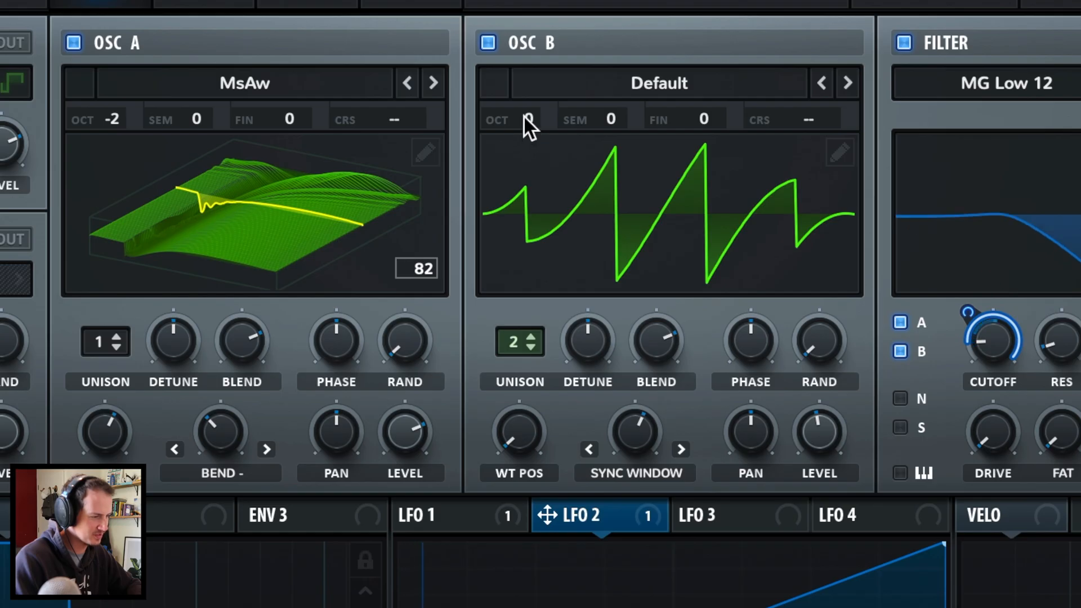
left_click_drag(553, 116, 508, 183)
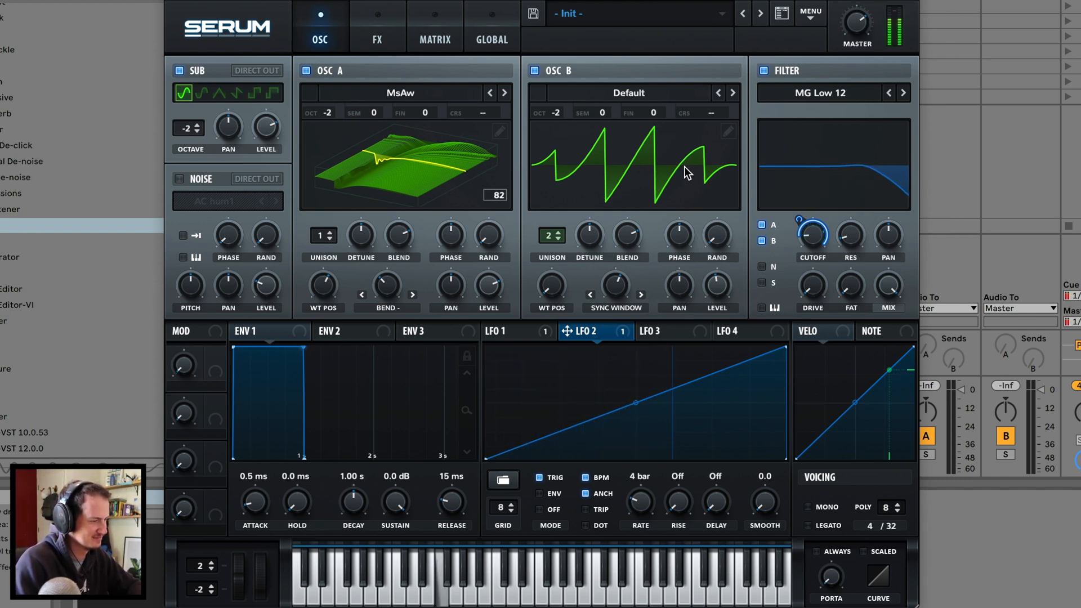
left_click(506, 328)
mouse_move(799, 220)
left_mouse_down()
mouse_move(790, 242)
mouse_move(810, 211)
mouse_move(807, 231)
left_mouse_up()
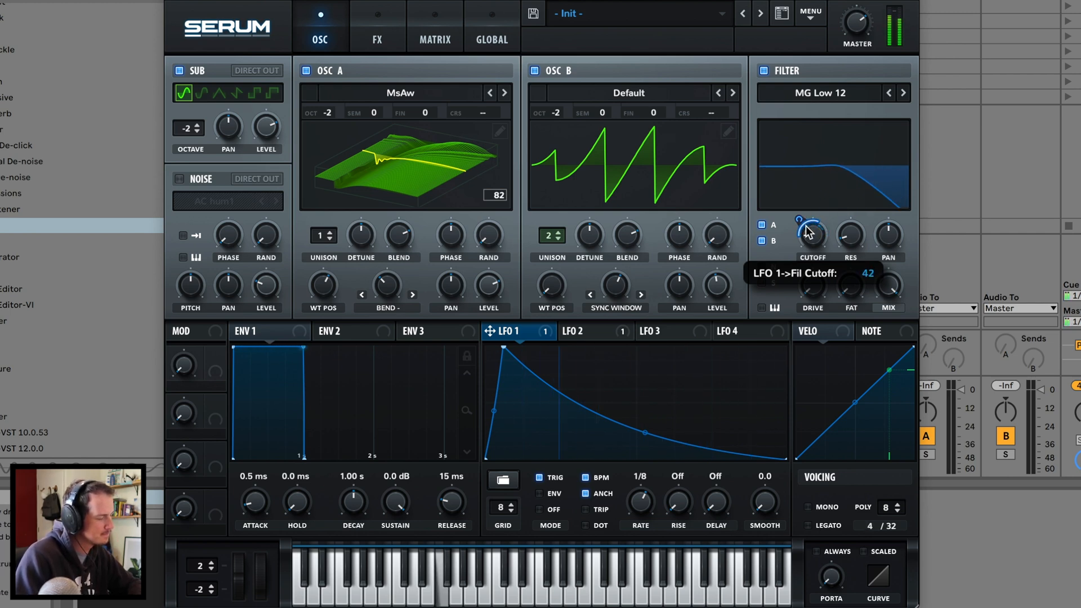
- Trim filter resonance, route LFO 2 to the cutoff, and fine-tune B's Sync Window warp to about 4.66%
left_click_drag(858, 202, 848, 235)
left_click_drag(586, 331, 803, 225)
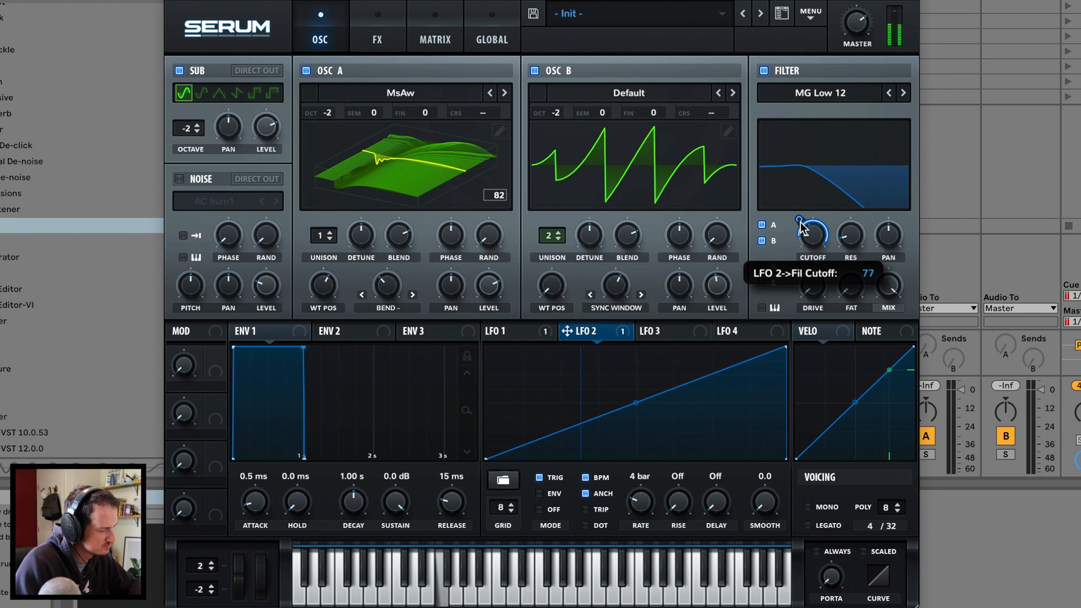
mouse_move(386, 263)
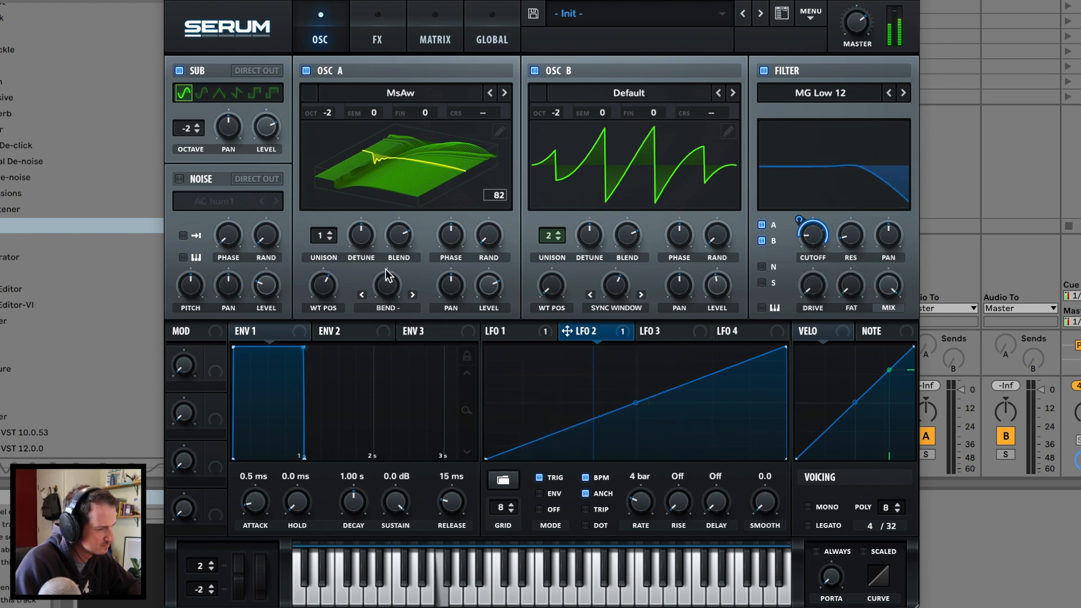
left_click_drag(609, 281, 608, 269)
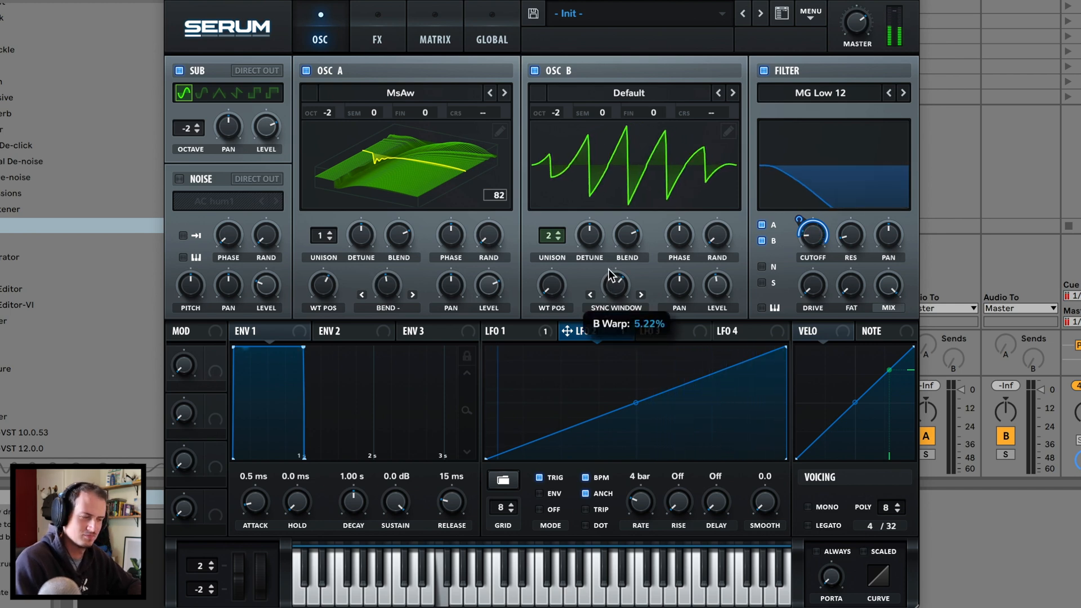
mouse_move(608, 269)
left_mouse_down()
mouse_move(614, 258)
mouse_move(604, 283)
left_mouse_up()
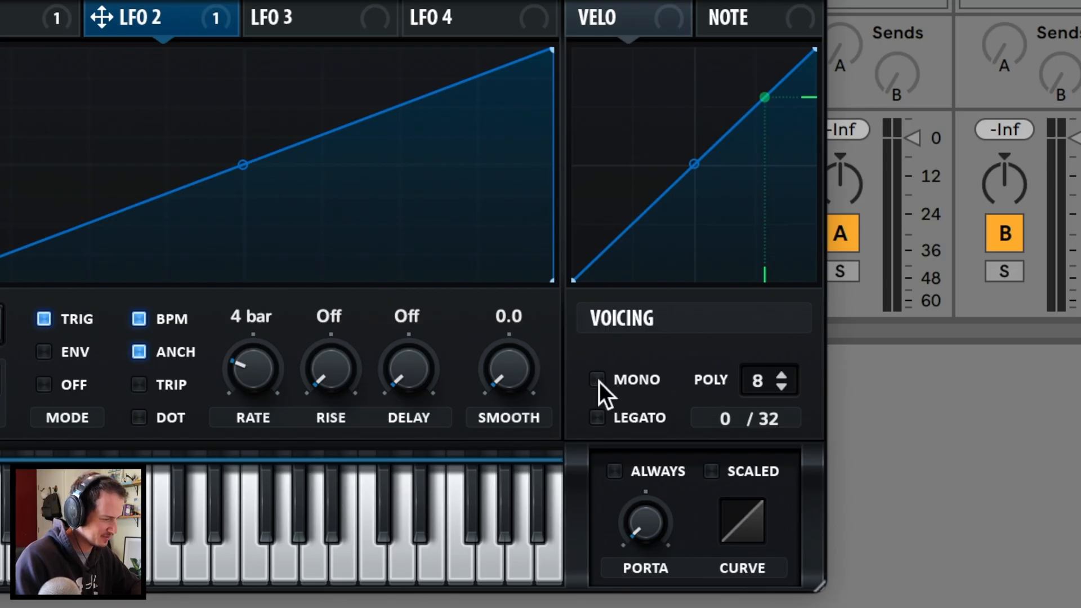
- Switch Serum to mono legato voicing and raise the portamento for a short glide between notes
left_click(598, 380)
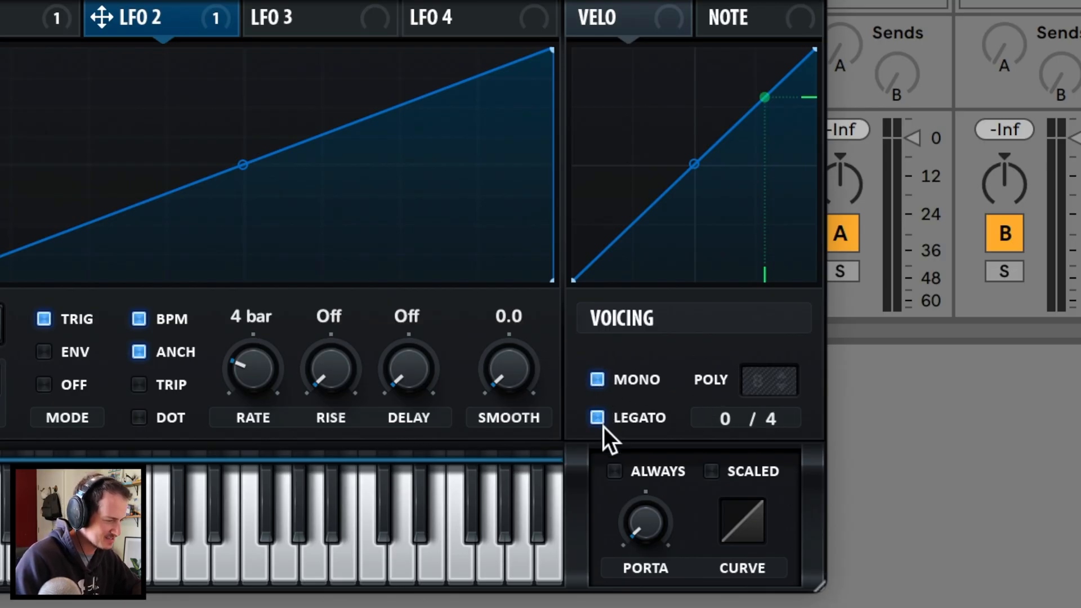
mouse_move(644, 508)
left_click_drag(658, 462, 656, 442)
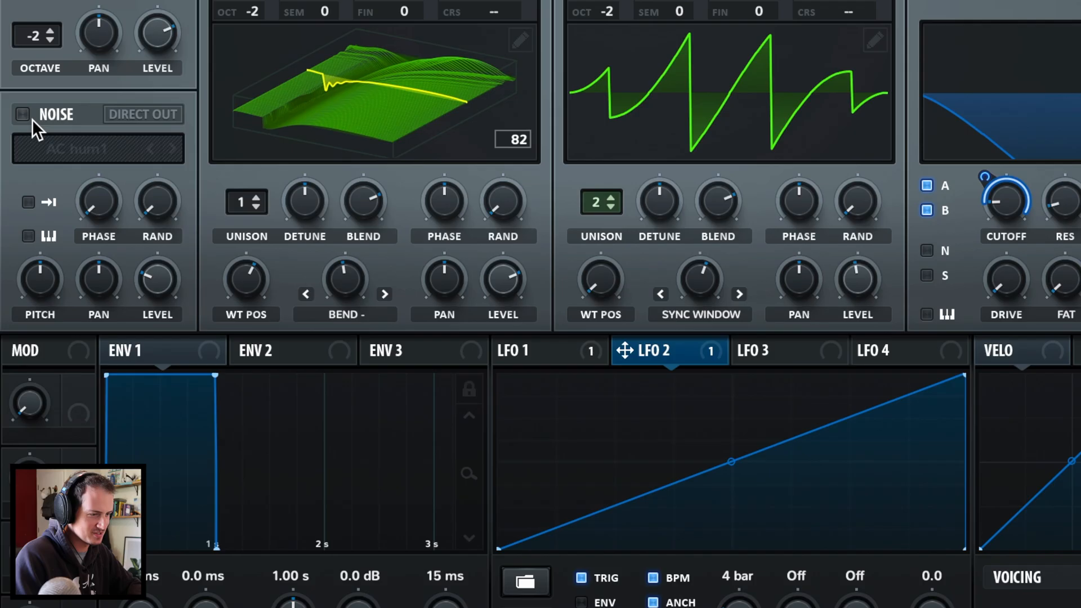
- Enable the AC hum1 noise layer at 20% level, modulated lightly by LFO 1
left_click(179, 179)
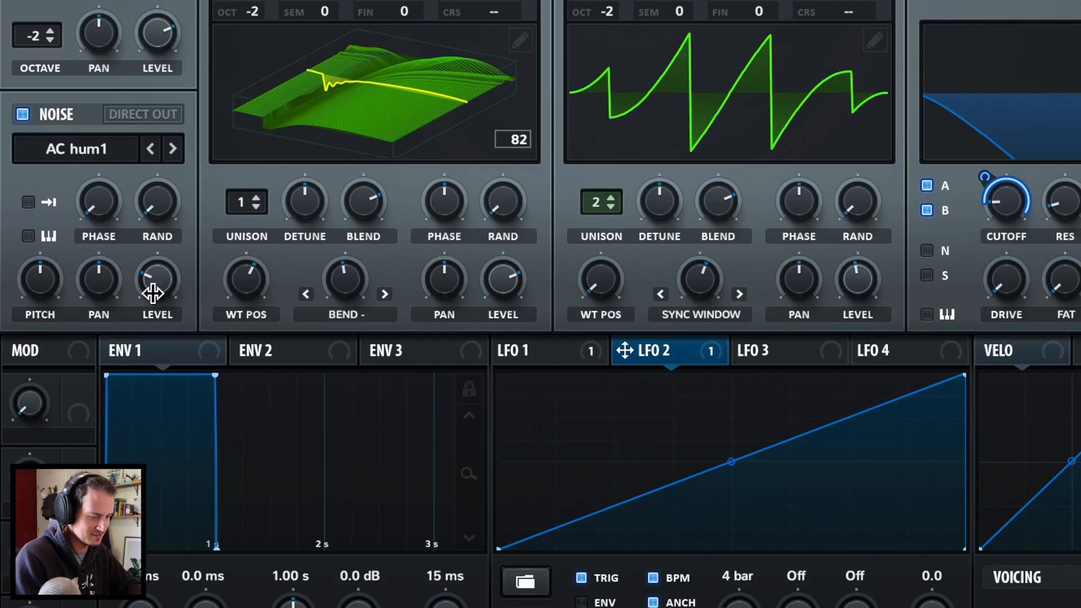
left_click_drag(154, 292, 140, 309)
left_click(535, 351)
left_click_drag(535, 351, 158, 338)
mouse_move(145, 269)
left_mouse_down()
mouse_move(136, 260)
mouse_move(130, 275)
left_mouse_up()
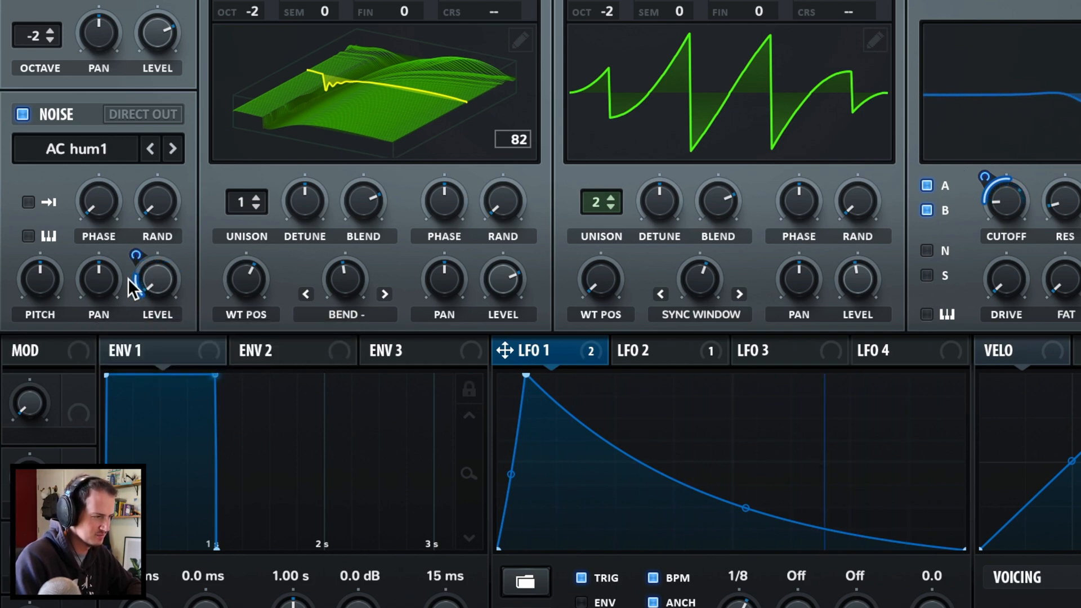